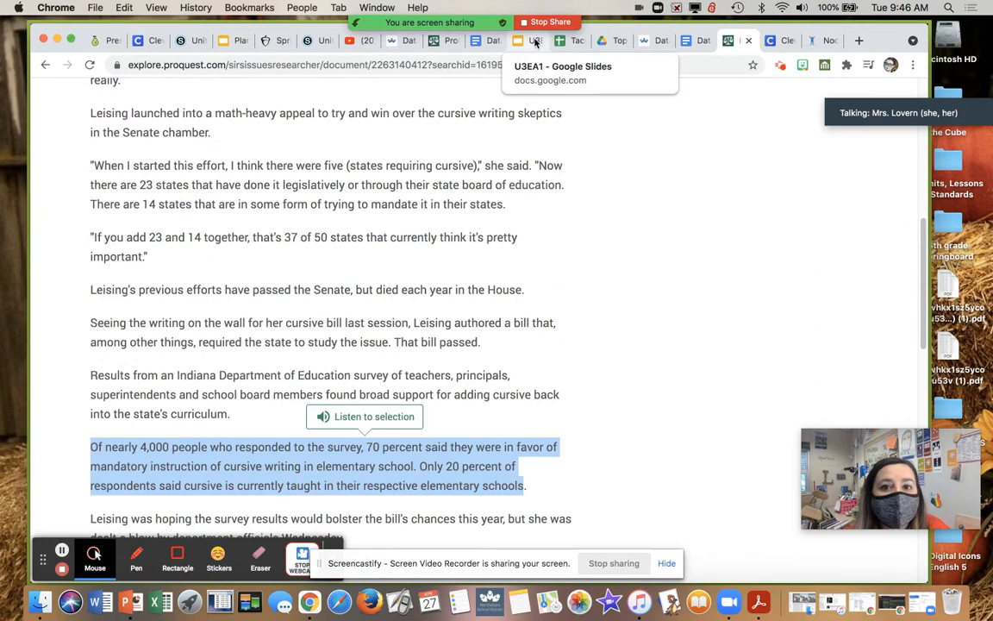
- Switch to the U3EA1 presentation and insert a pie chart on the blank second slide
{"action": "left_click", "coordinate": [536, 41]}
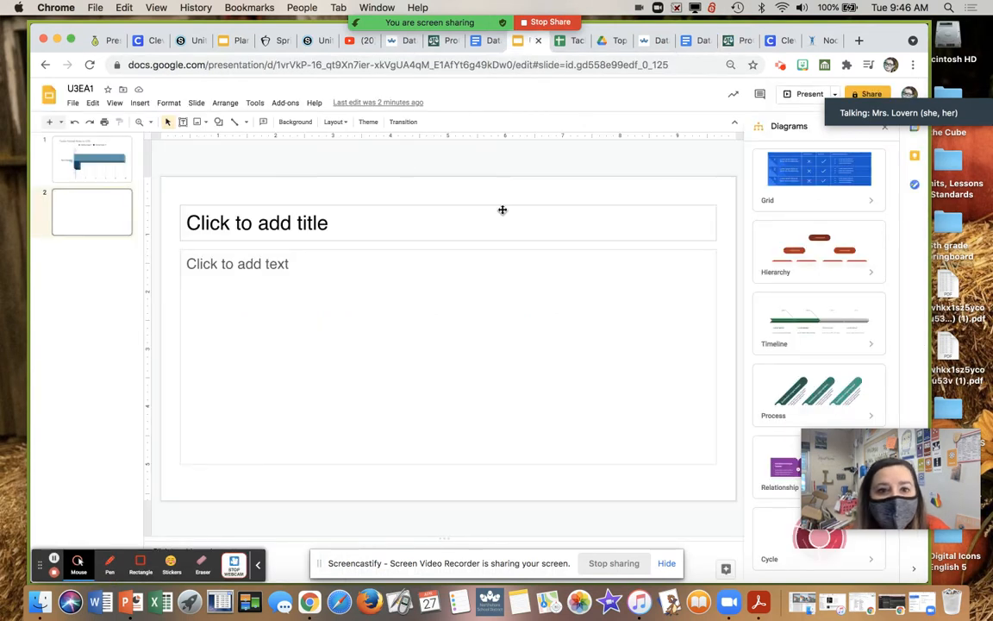
{"action": "left_click", "coordinate": [138, 103]}
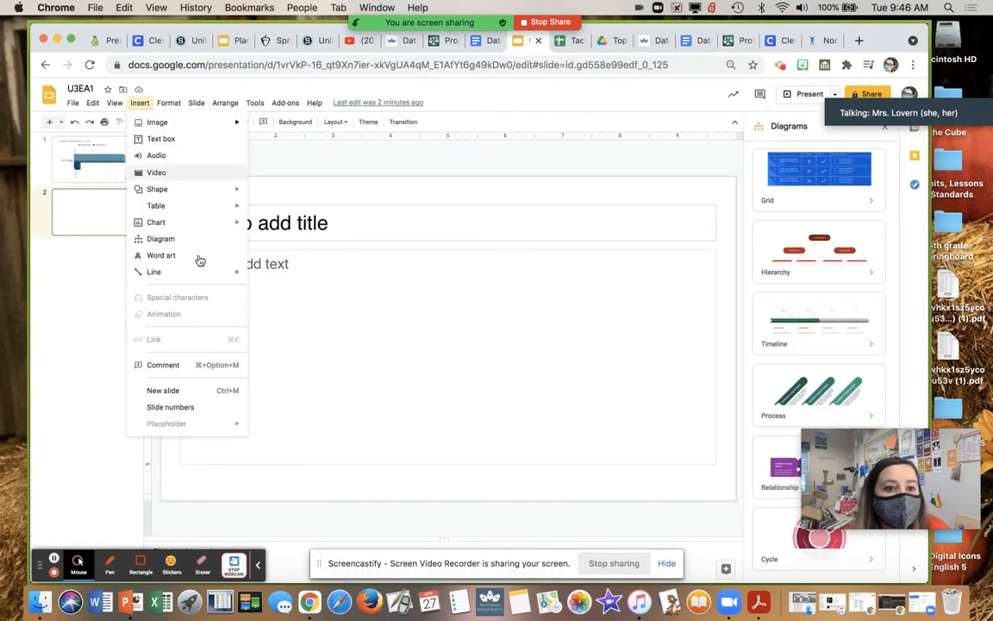
{"action": "mouse_move", "coordinate": [206, 226]}
{"action": "left_click", "coordinate": [282, 280]}
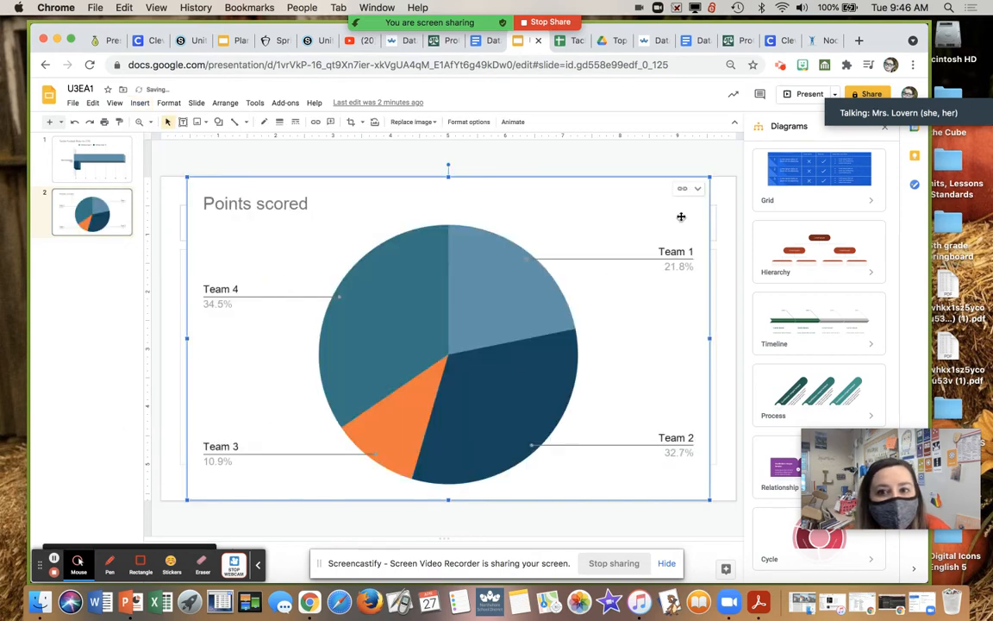
- Open the source spreadsheet linked to the new pie chart and bring its data rows into view
{"action": "left_click", "coordinate": [698, 188]}
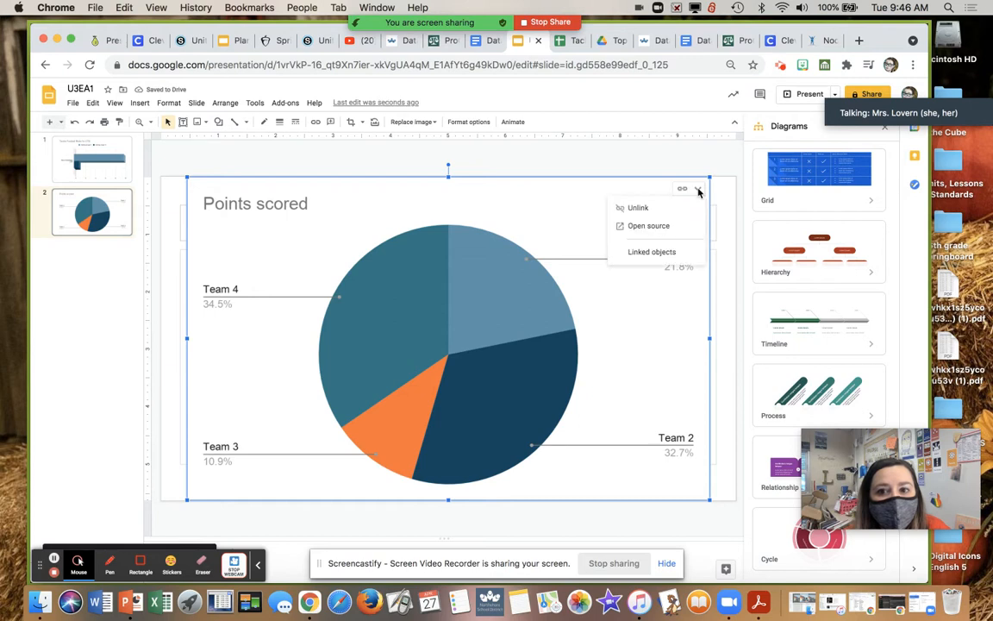
{"action": "left_click", "coordinate": [648, 227]}
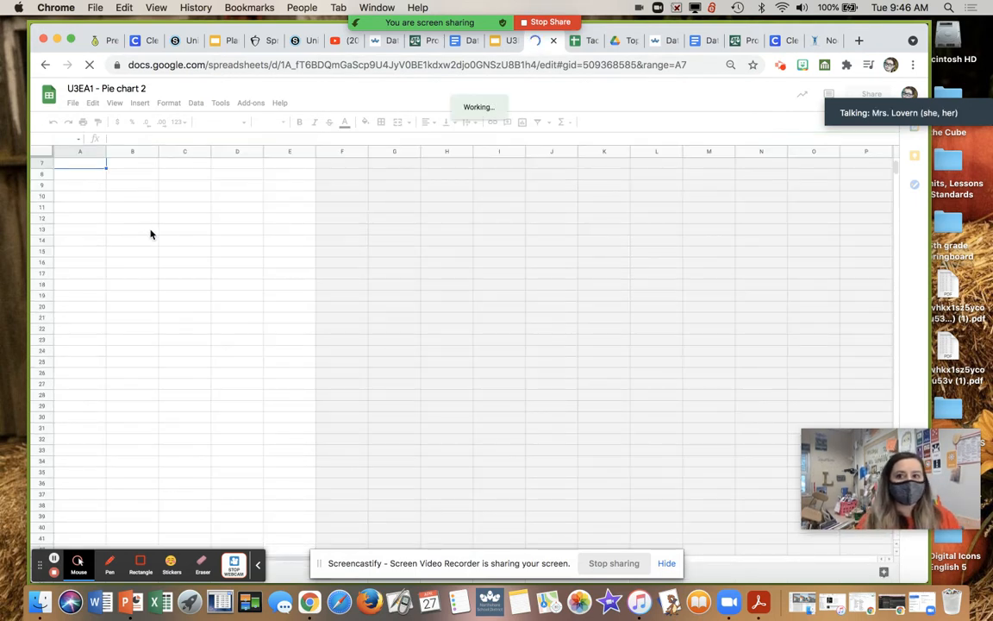
{"action": "left_click_drag", "start_coordinate": [898, 168], "coordinate": [874, 153]}
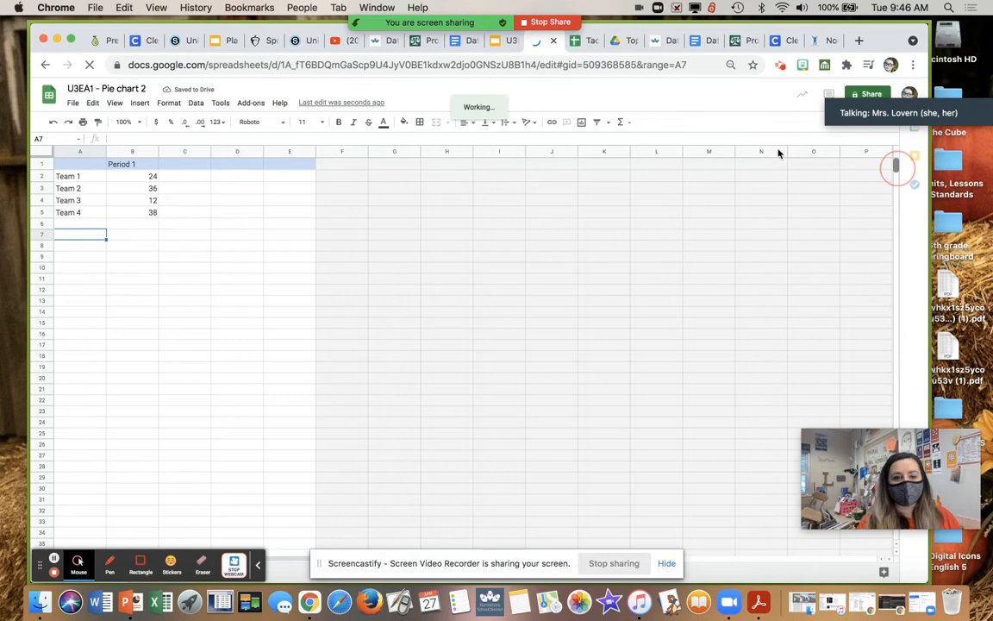
- Clear the Period 1 header and set the values for Team 1, Team 2 and Team 3 to 70, 20 and 10
{"action": "left_click", "coordinate": [132, 166]}
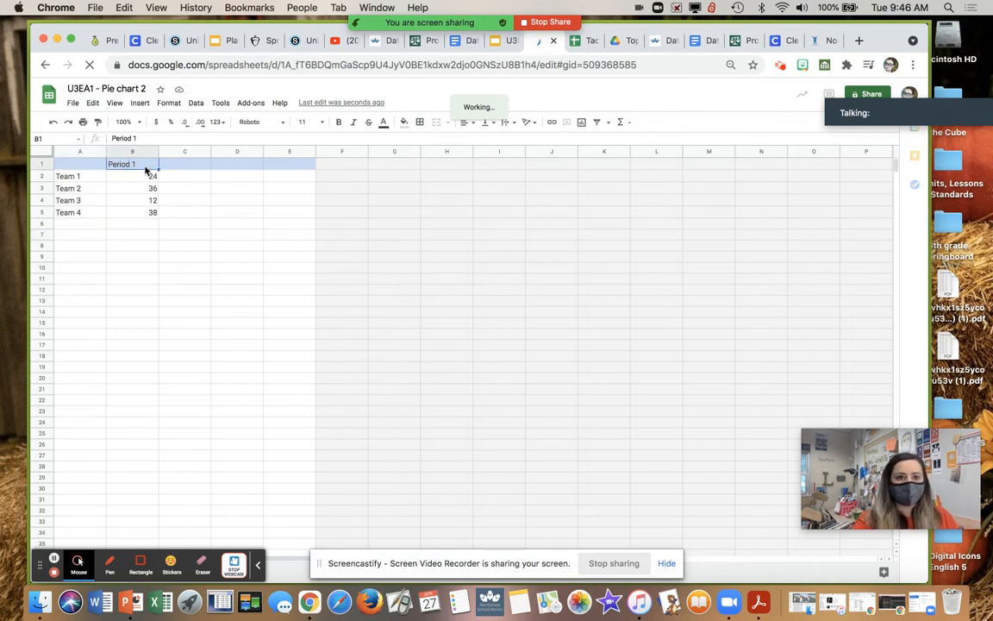
{"action": "key", "text": "Delete"}
{"action": "left_click", "coordinate": [70, 176]}
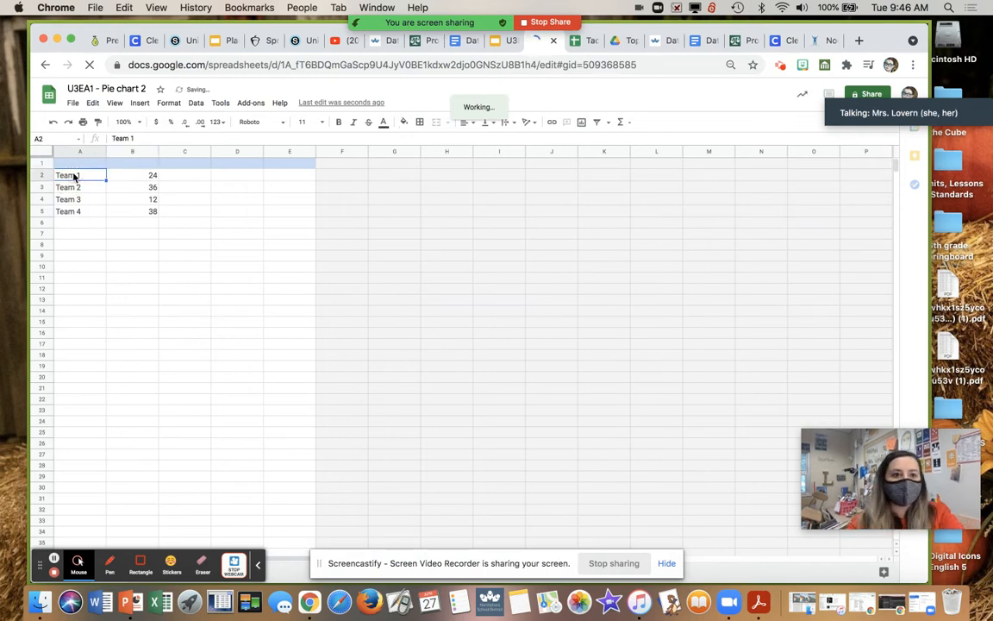
{"action": "left_click", "coordinate": [147, 177]}
{"action": "type", "text": "70"}
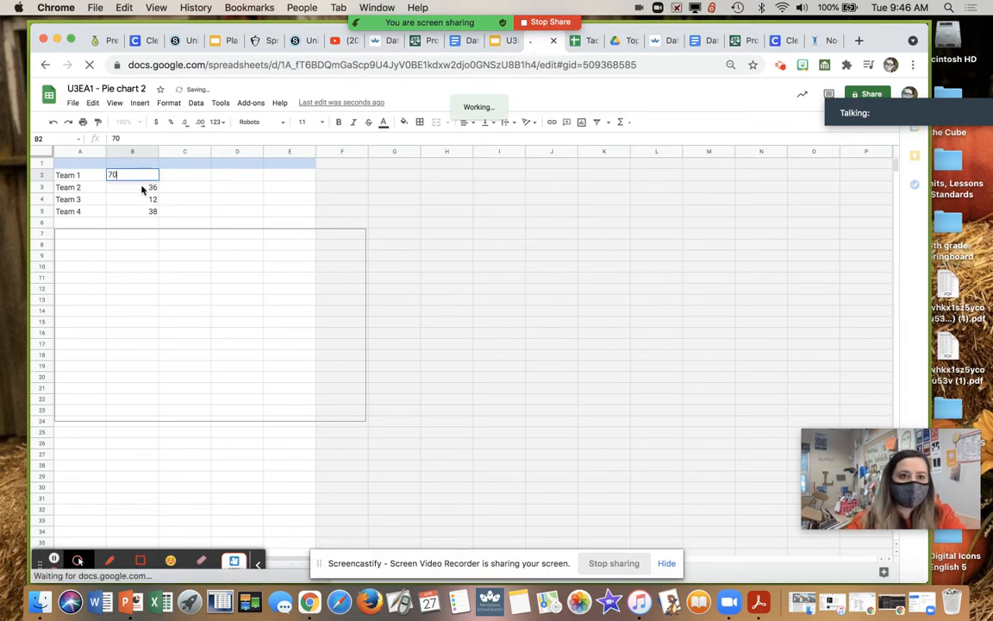
{"action": "key", "text": "Return"}
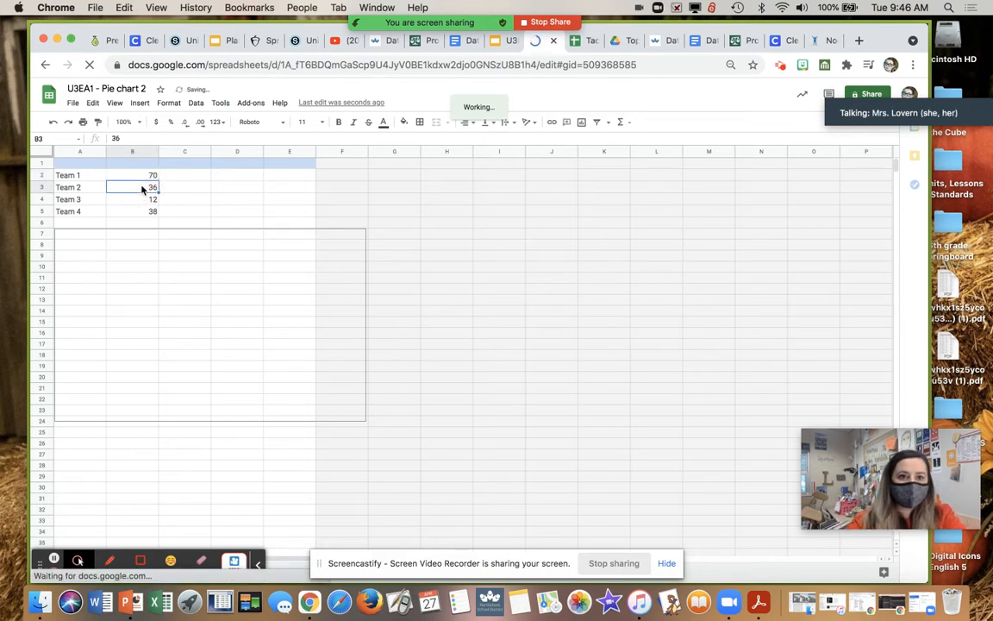
{"action": "type", "text": "20"}
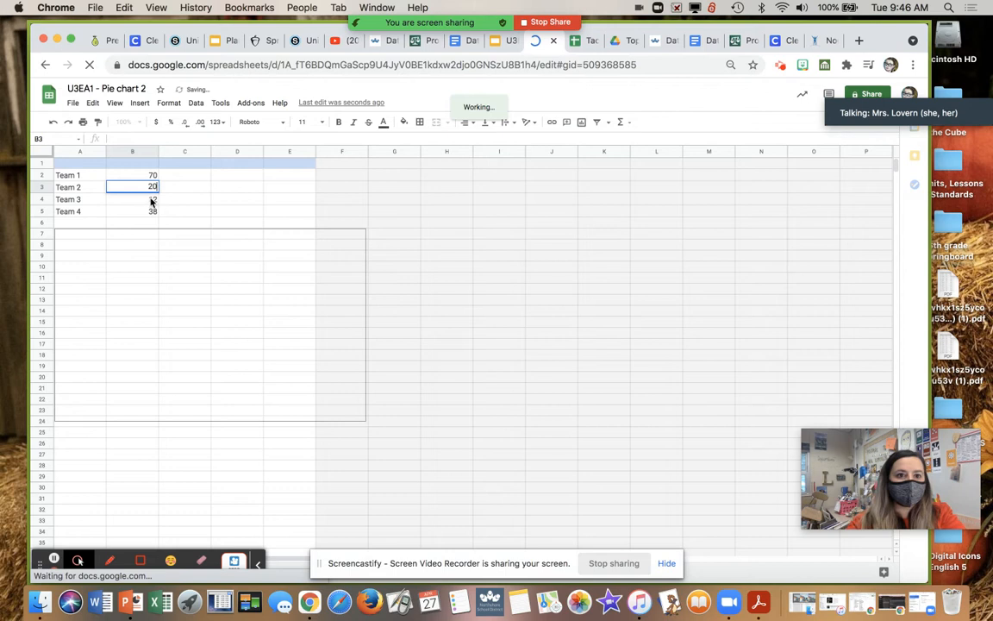
{"action": "key", "text": "Return"}
{"action": "type", "text": "1"}
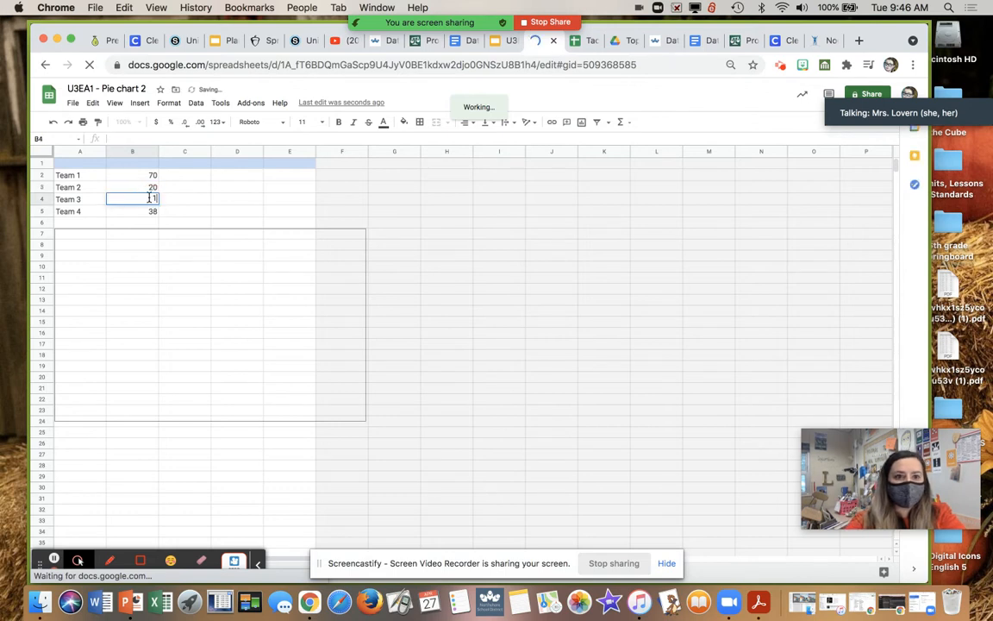
{"action": "type", "text": "0"}
{"action": "key", "text": "Return"}
- Delete the Team 4 value and its label from row 5
{"action": "key", "text": "Delete"}
{"action": "left_click", "coordinate": [86, 213]}
{"action": "key", "text": "Delete"}
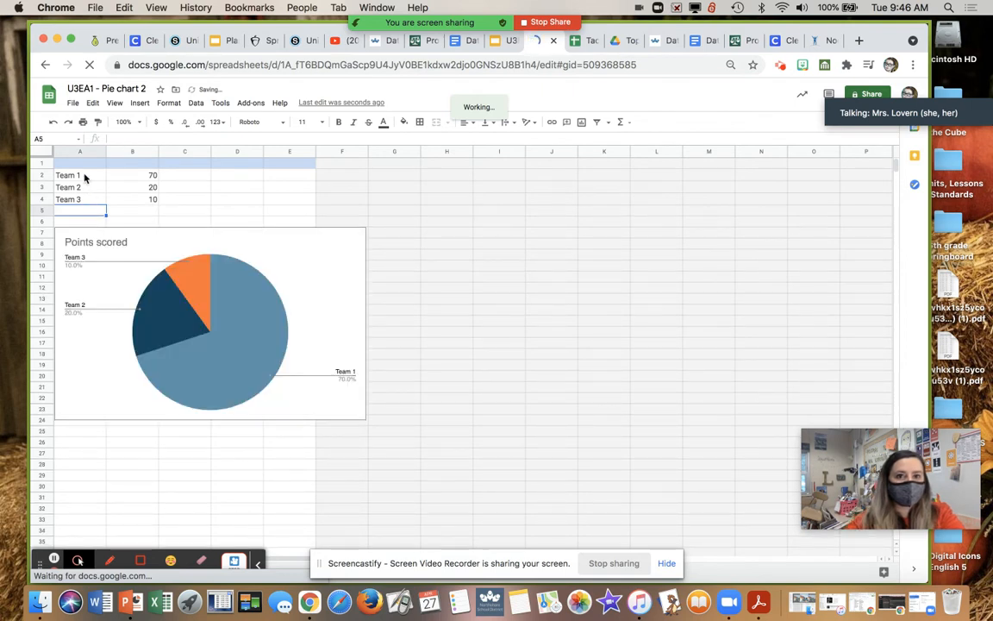
- Move the meeting controls off the browser tabs and copy "in favor of mandatory instruction of cursive writing in elementary school" from the ProQuest article
{"action": "mouse_move", "coordinate": [655, 7]}
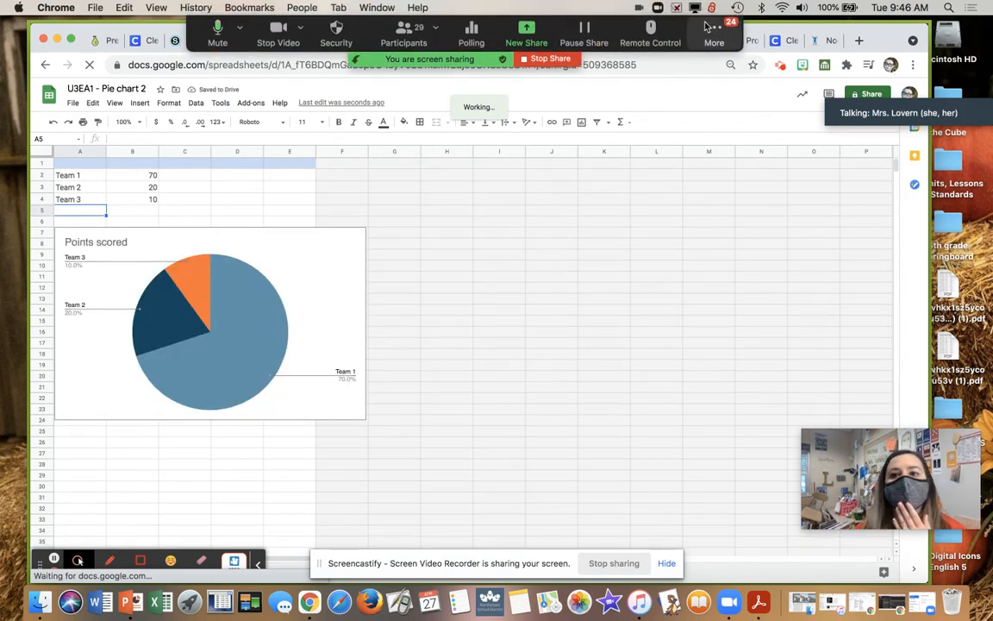
{"action": "left_click_drag", "start_coordinate": [723, 41], "coordinate": [765, 114]}
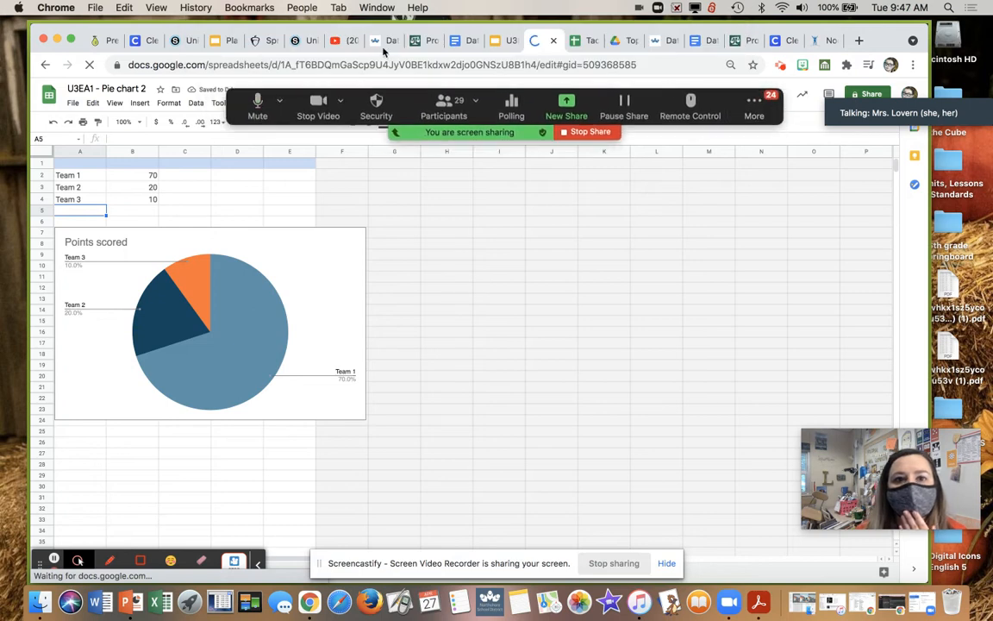
{"action": "left_click", "coordinate": [745, 41]}
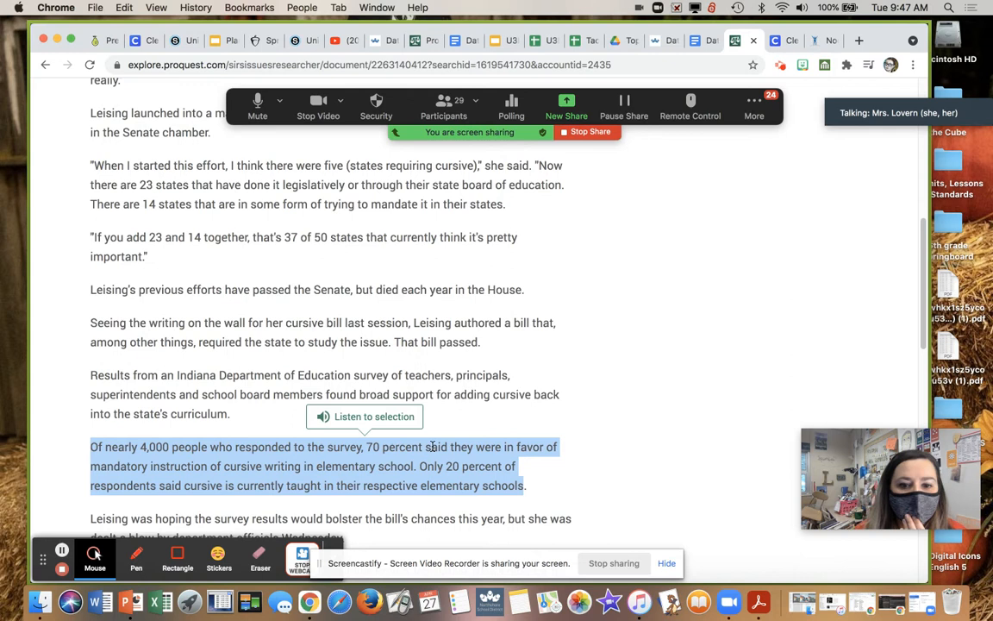
{"action": "left_click", "coordinate": [506, 447]}
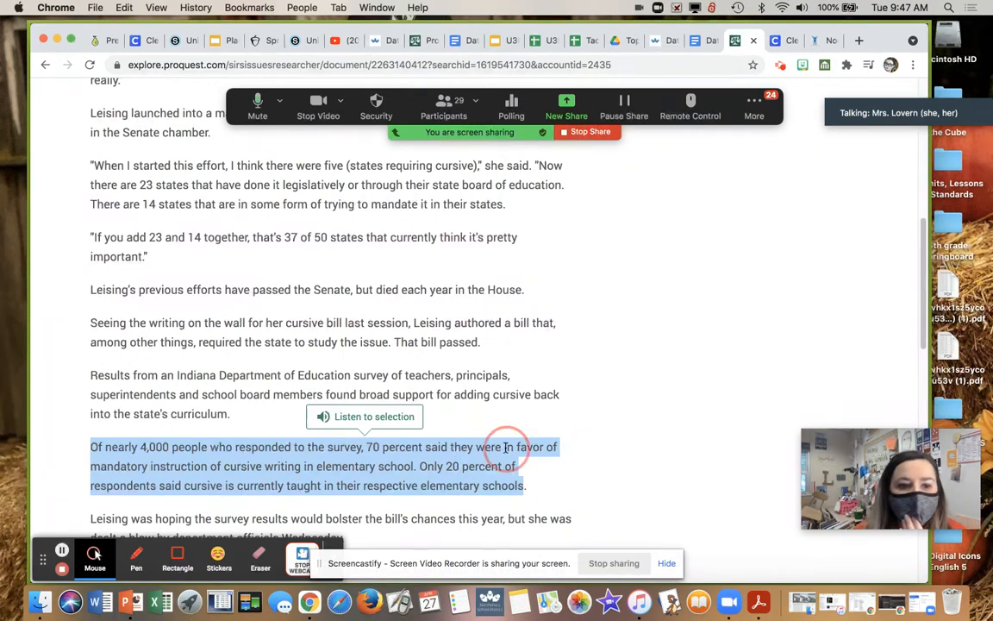
{"action": "left_click_drag", "start_coordinate": [506, 450], "coordinate": [414, 466]}
{"action": "key", "text": "super+c"}
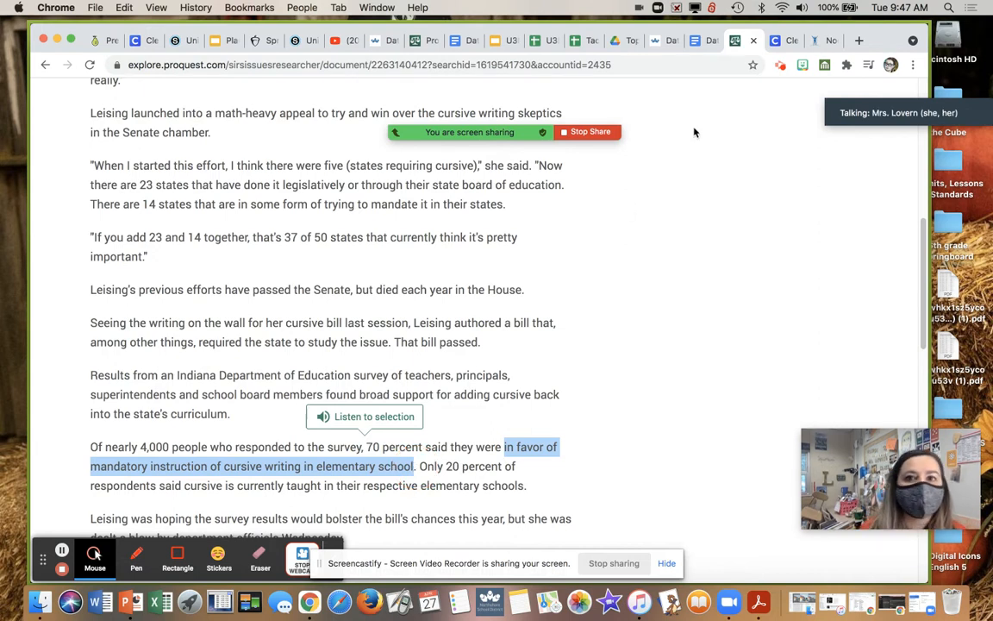
- Replace the Team 1 label in cell A2 of the pie chart spreadsheet with the phrase copied from the article
{"action": "left_click", "coordinate": [507, 43]}
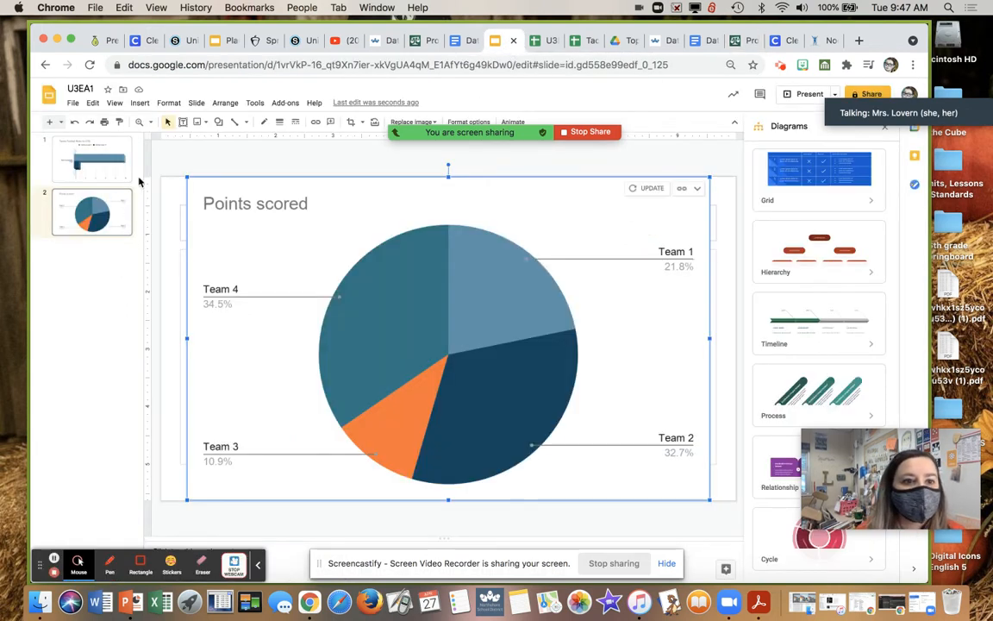
{"action": "left_click", "coordinate": [556, 40]}
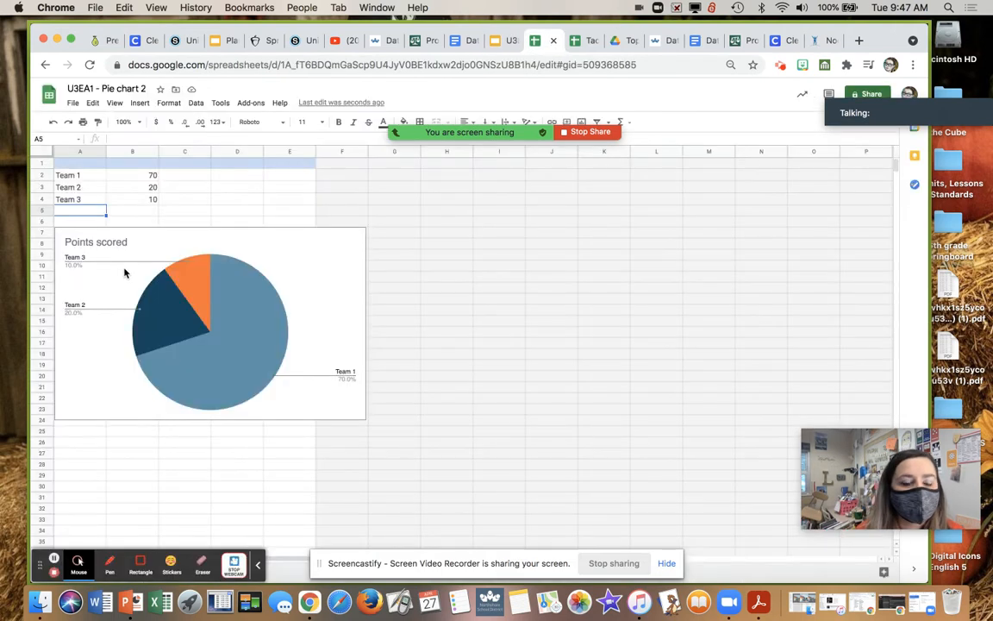
{"action": "left_click", "coordinate": [86, 178]}
{"action": "key", "text": "Delete"}
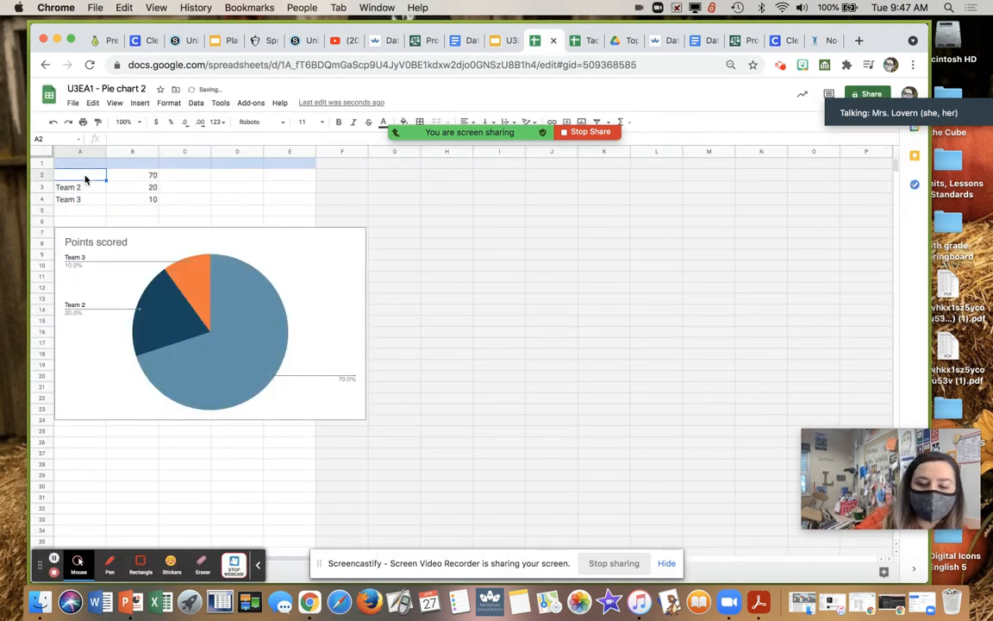
{"action": "key", "text": "super+v"}
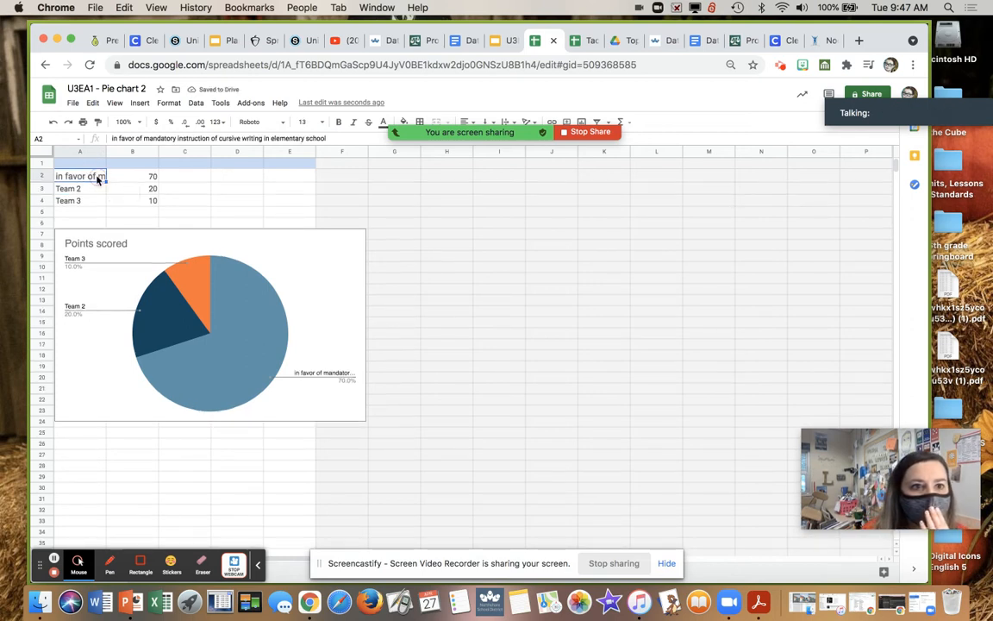
- Shorten the label in A2 to "in favor of cursive writing" and widen column A to fit it
{"action": "double_click", "coordinate": [98, 177]}
{"action": "left_click_drag", "start_coordinate": [97, 176], "coordinate": [195, 178]}
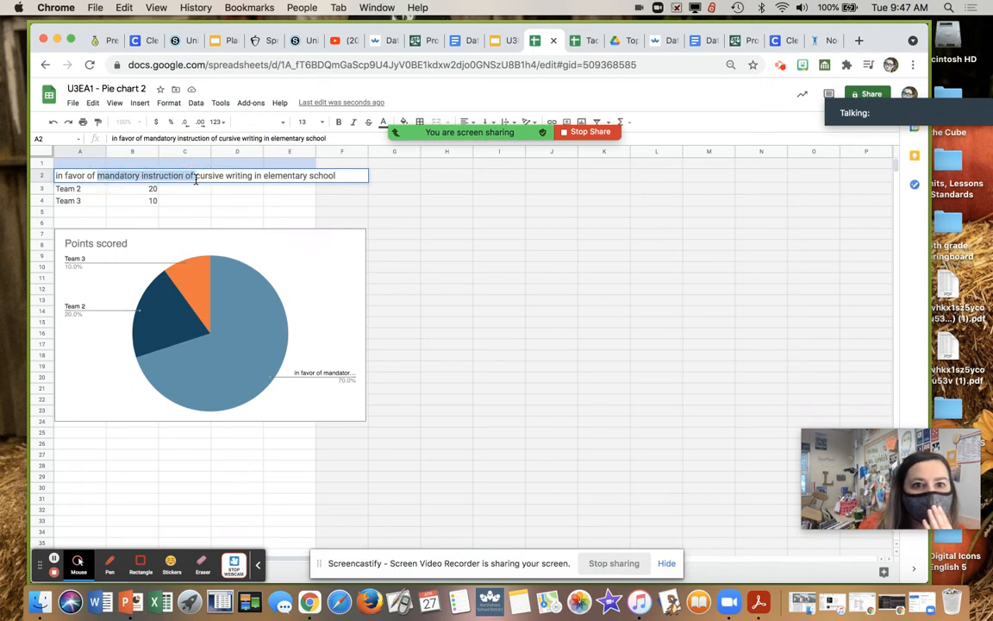
{"action": "key", "text": "BackSpace"}
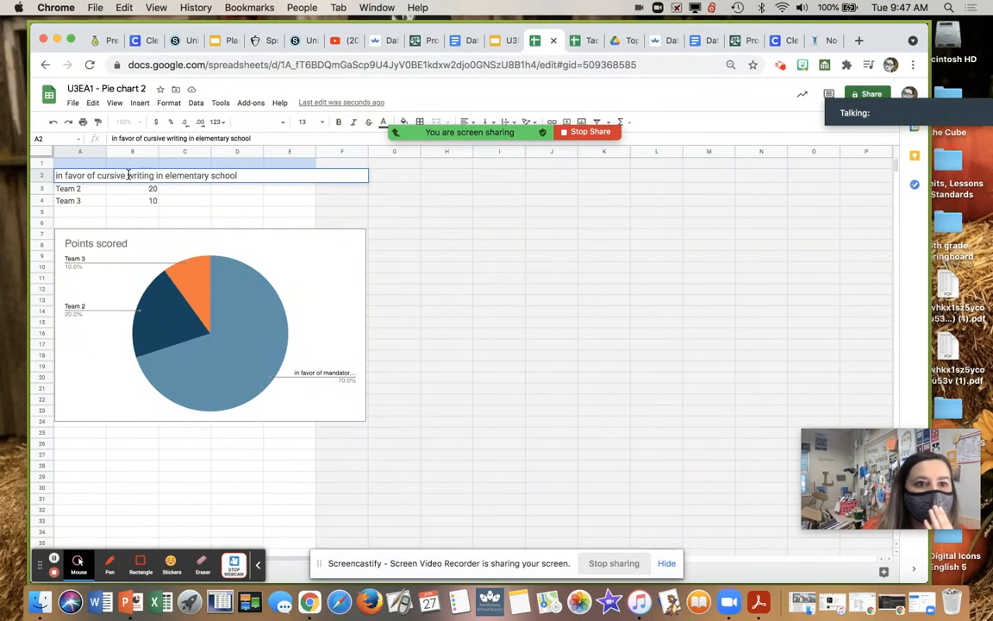
{"action": "left_click_drag", "start_coordinate": [155, 175], "coordinate": [261, 175]}
{"action": "key", "text": "BackSpace"}
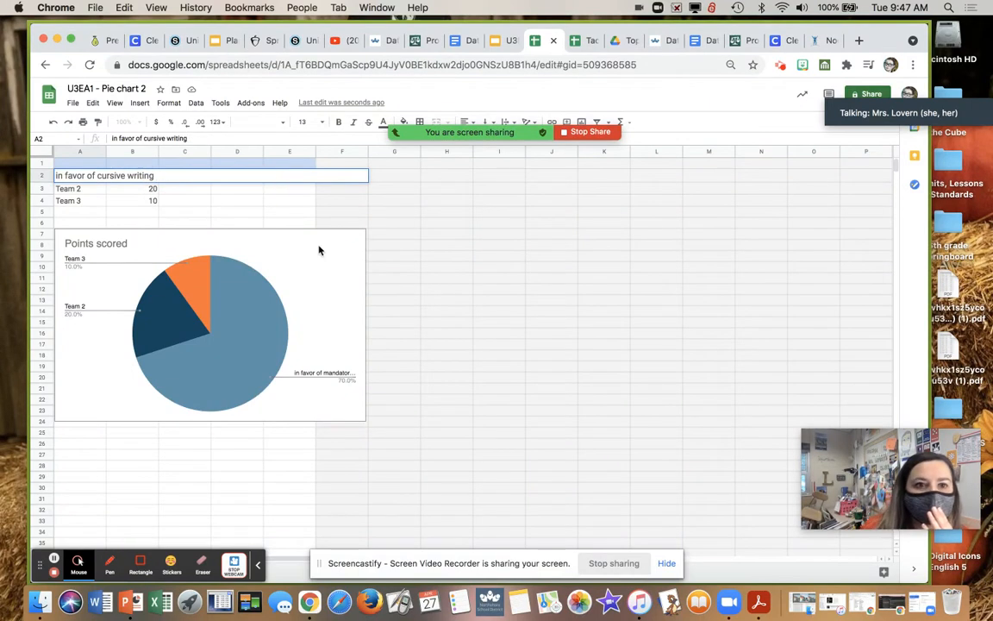
{"action": "left_click", "coordinate": [408, 265]}
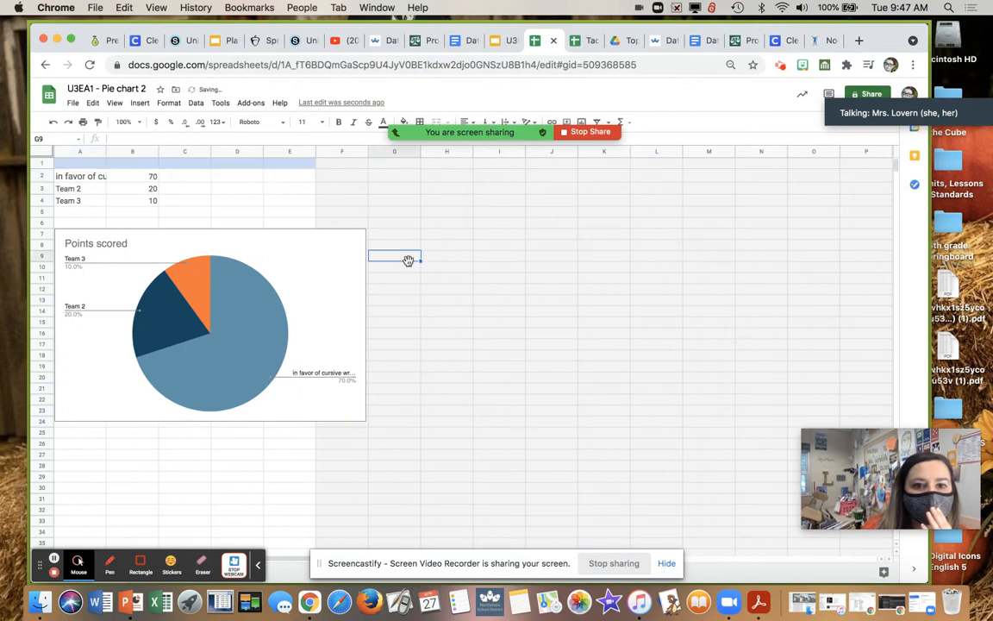
{"action": "left_click", "coordinate": [95, 177]}
{"action": "left_click_drag", "start_coordinate": [106, 150], "coordinate": [221, 136]}
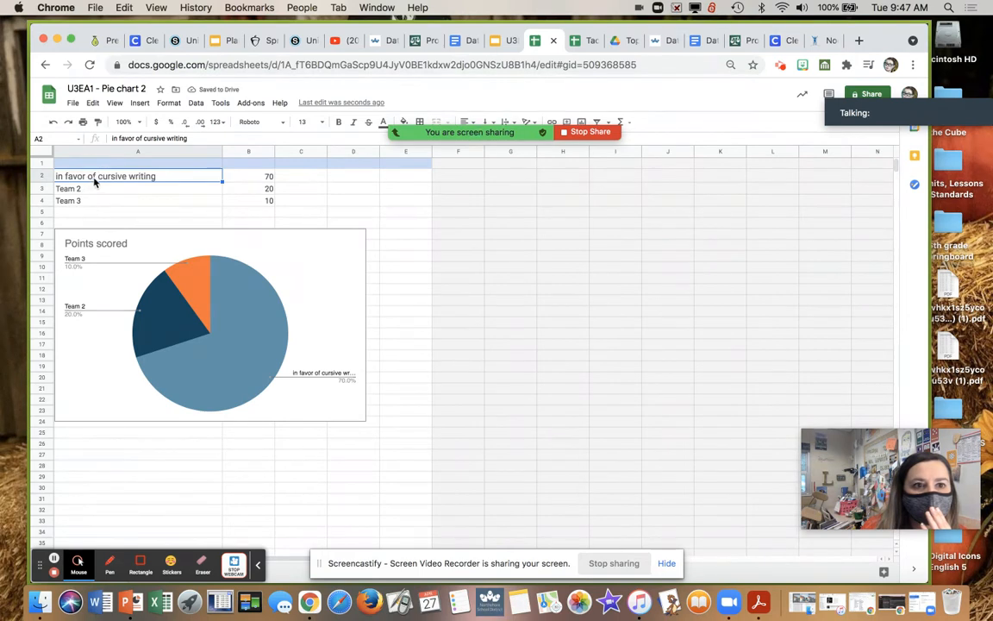
- Rename the Team 2 label to "currently teach cursive" and the Team 3 label to "other"
{"action": "left_click", "coordinate": [102, 193]}
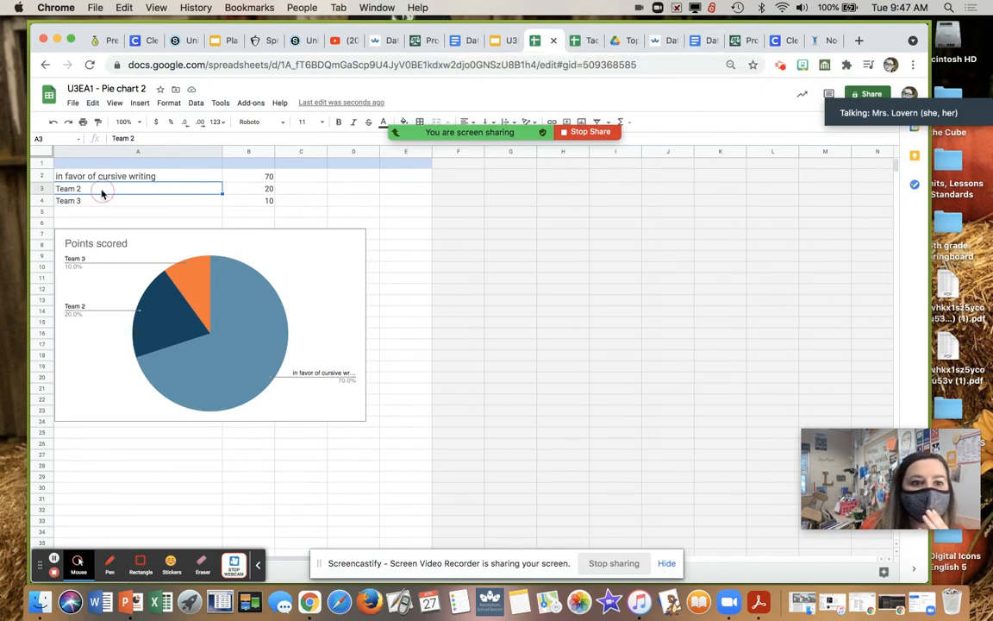
{"action": "type", "text": "c"}
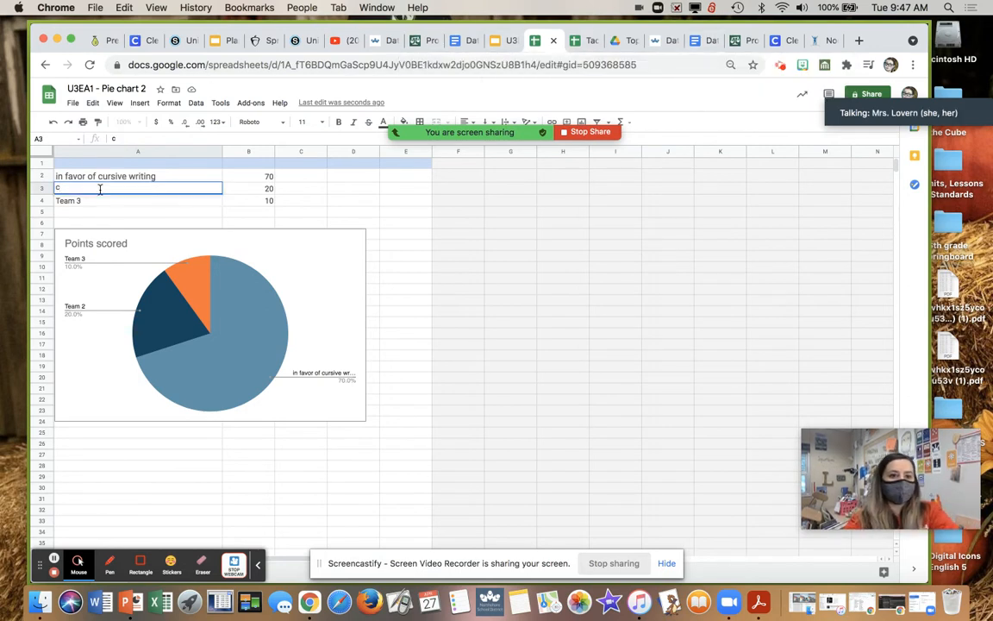
{"action": "type", "text": "urrently te"}
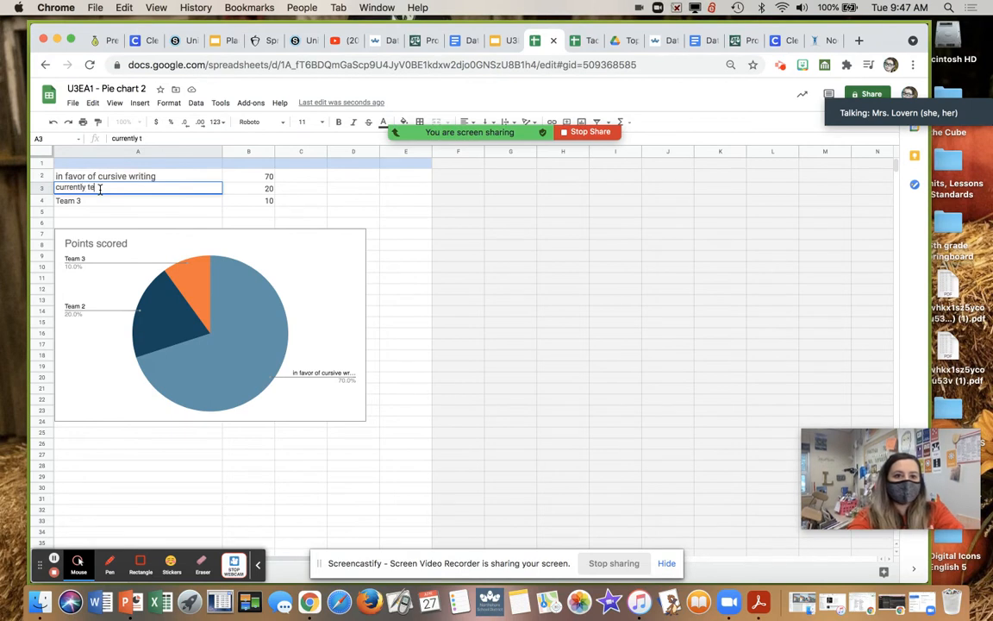
{"action": "type", "text": "ach cursive"}
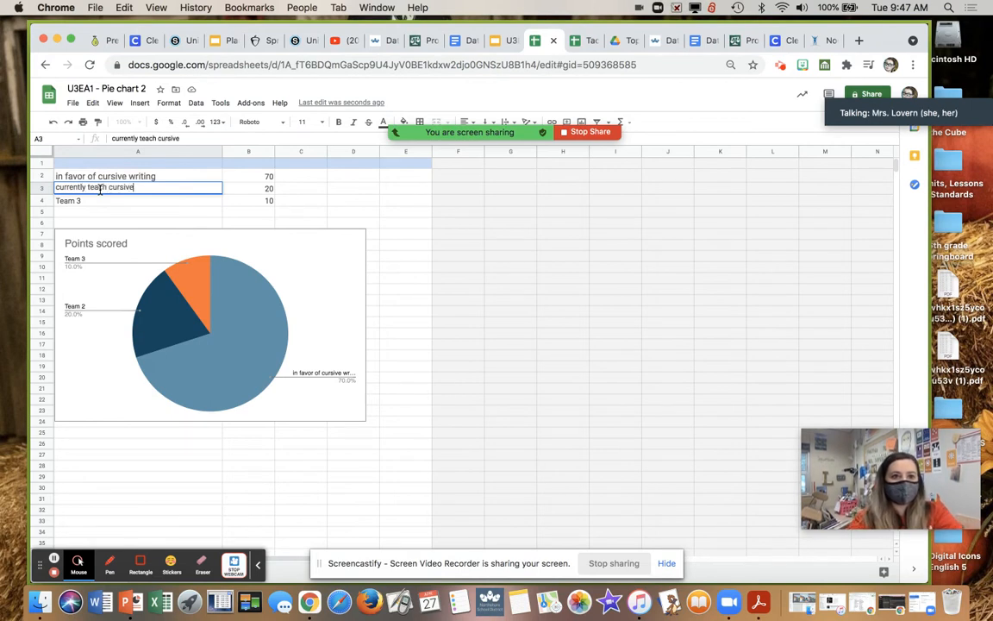
{"action": "left_click", "coordinate": [84, 201]}
{"action": "type", "text": "other"}
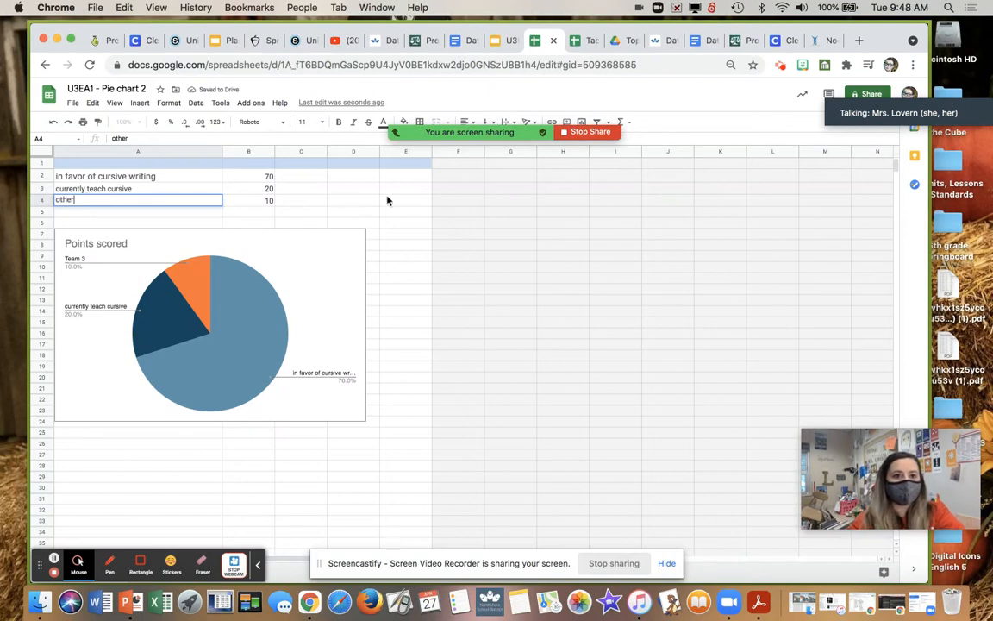
{"action": "left_click", "coordinate": [111, 213]}
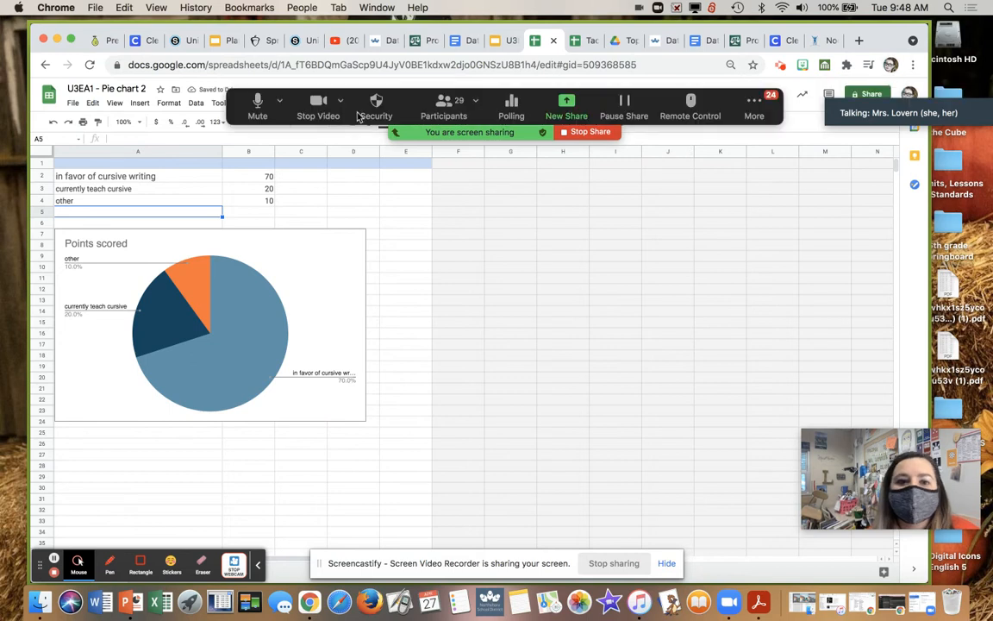
- Replace the pie chart's title with "Attitudes of teaching cursive in elementary"
{"action": "left_click", "coordinate": [137, 264]}
{"action": "left_click", "coordinate": [140, 266]}
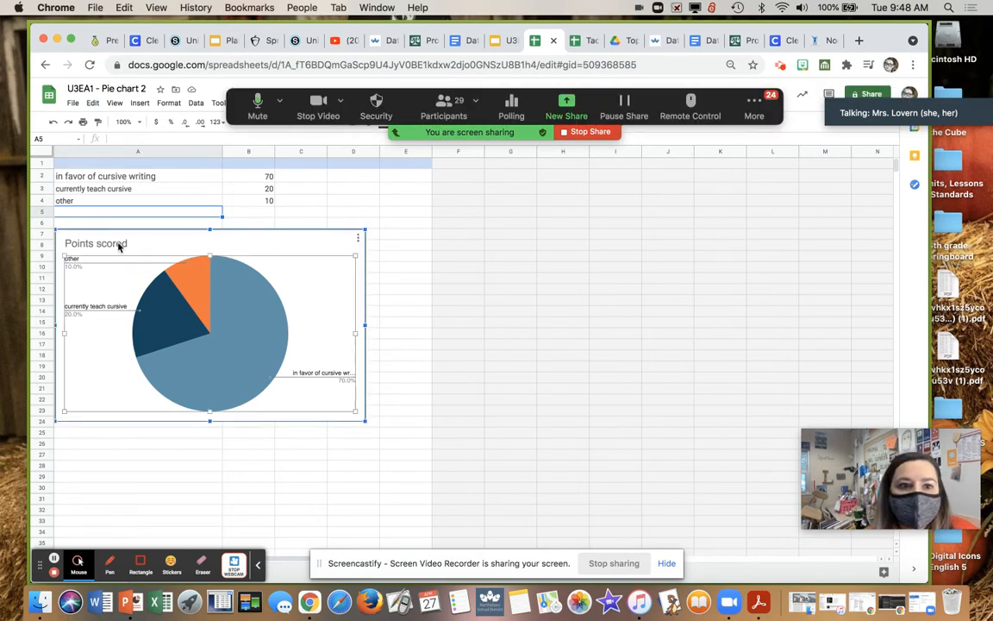
{"action": "double_click", "coordinate": [120, 247]}
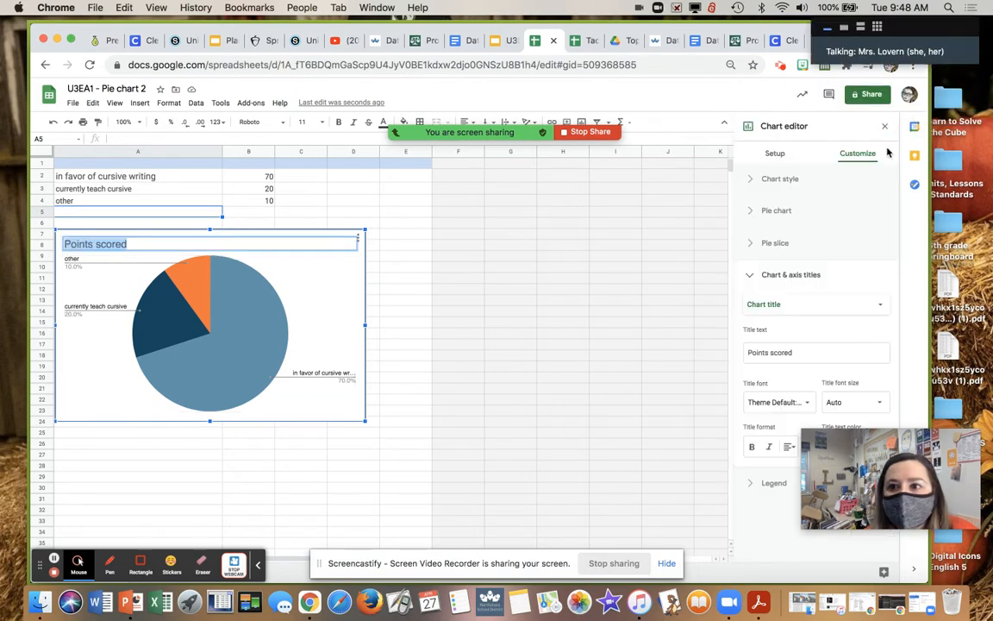
{"action": "left_click_drag", "start_coordinate": [797, 351], "coordinate": [734, 347]}
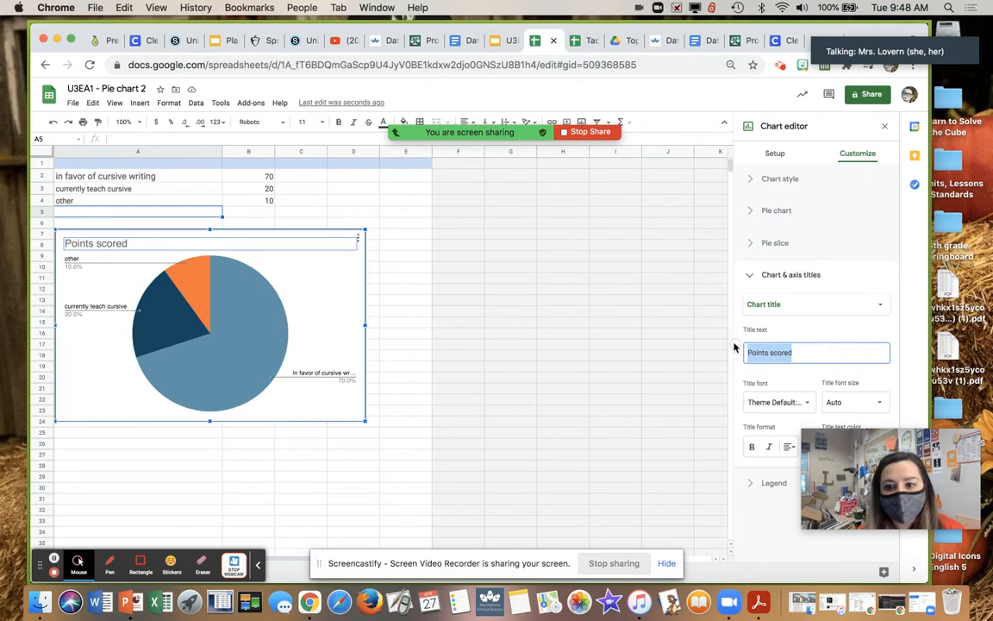
{"action": "type", "text": "in favor of"}
{"action": "key", "text": "BackSpace"}
{"action": "key", "text": "BackSpace"}
{"action": "key", "text": "BackSpace"}
{"action": "key", "text": "BackSpace"}
{"action": "key", "text": "BackSpace"}
{"action": "key", "text": "BackSpace"}
{"action": "key", "text": "BackSpace"}
{"action": "key", "text": "BackSpace"}
{"action": "key", "text": "BackSpace"}
{"action": "key", "text": "BackSpace"}
{"action": "type", "text": "Attitudes of tea"}
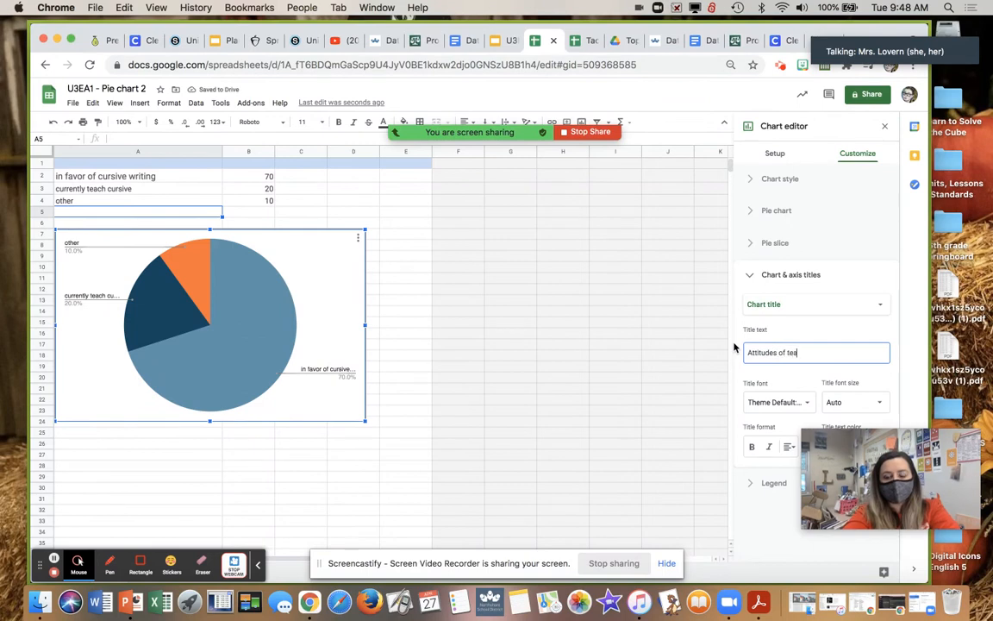
{"action": "type", "text": "ching cursive in elementary"}
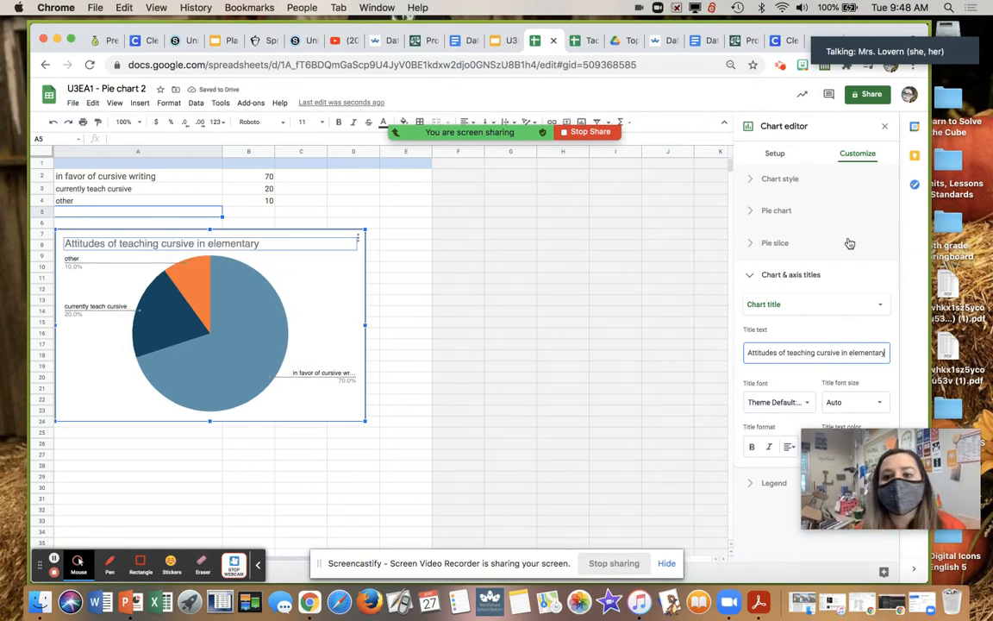
- Show the category label on the pie chart's slices and set the slice label text color to white
{"action": "left_click", "coordinate": [776, 211]}
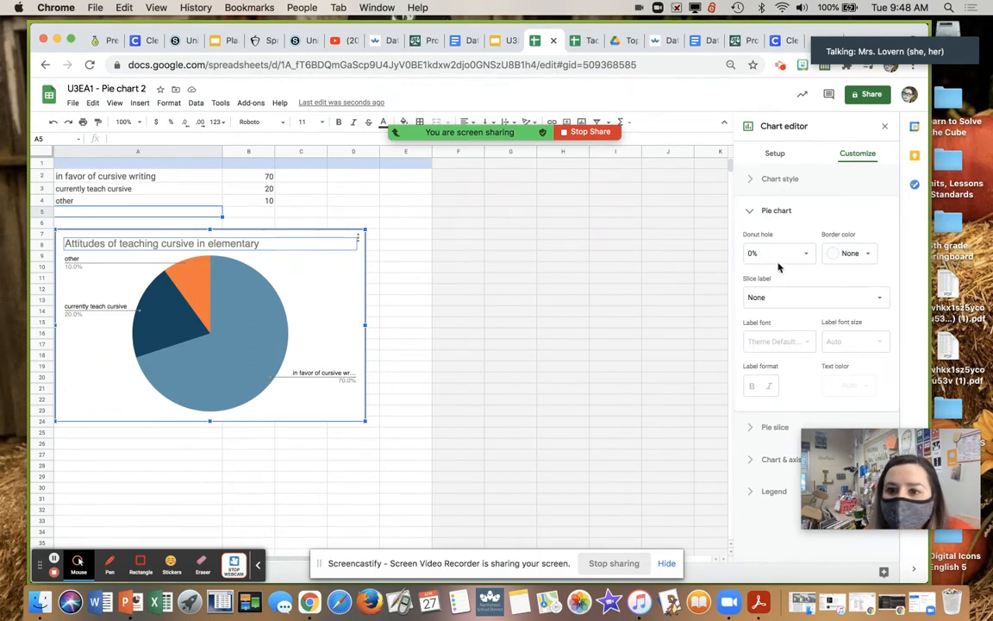
{"action": "left_click", "coordinate": [773, 300]}
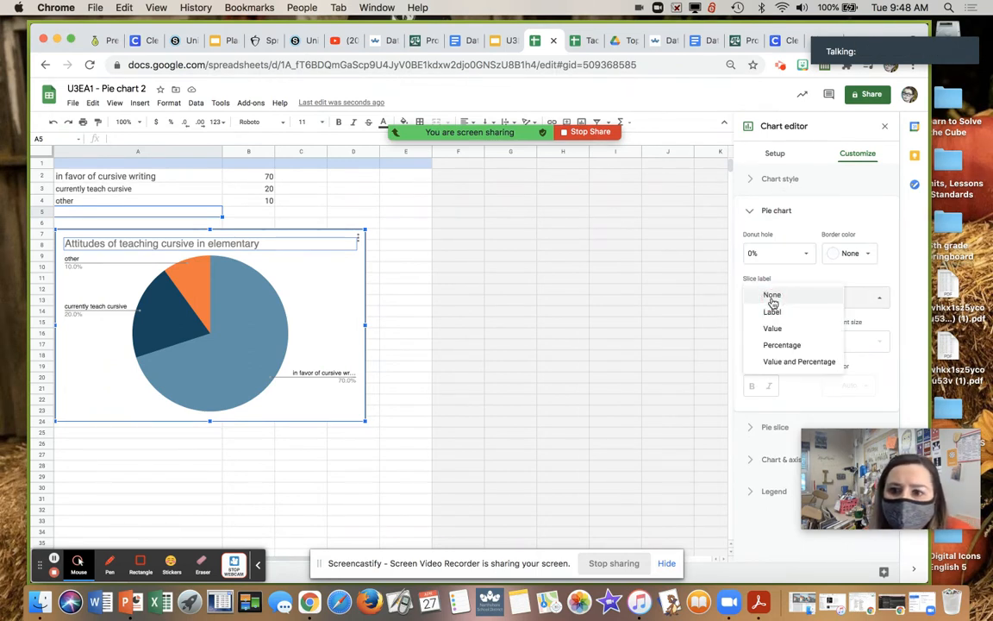
{"action": "left_click", "coordinate": [772, 312]}
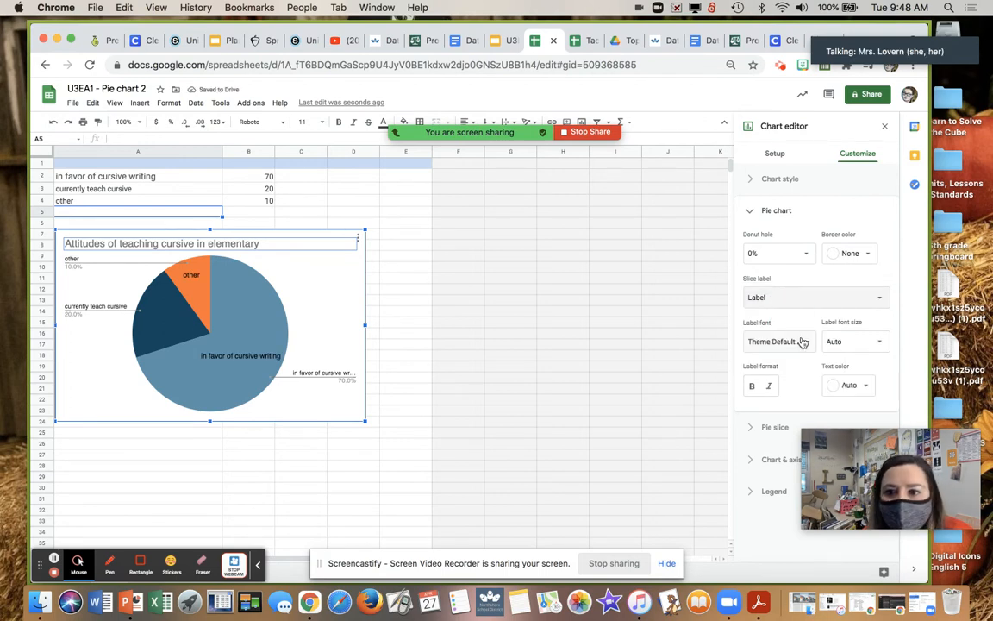
{"action": "left_click", "coordinate": [852, 385]}
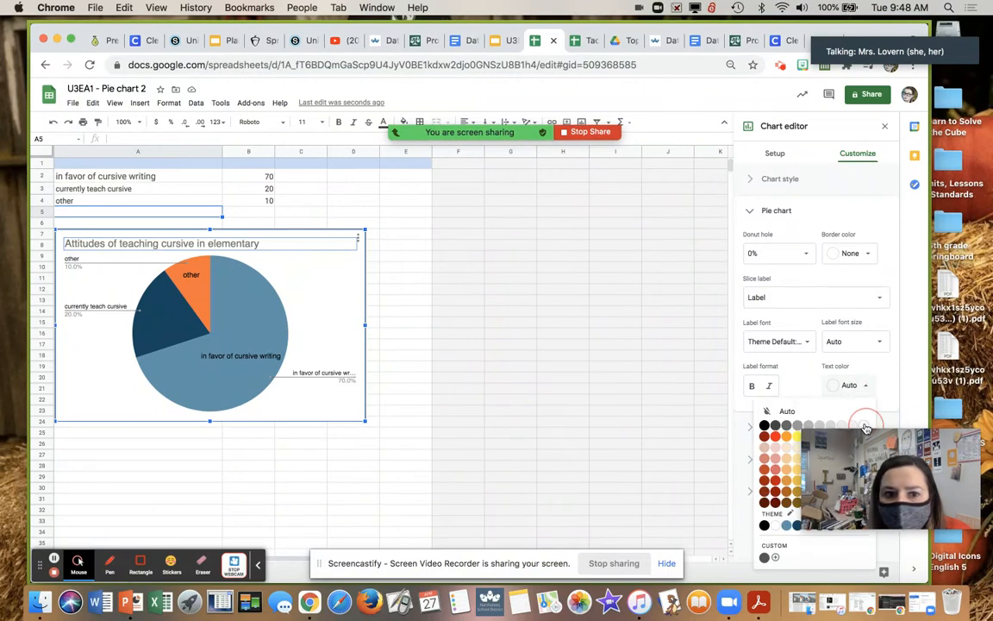
{"action": "left_click", "coordinate": [865, 426]}
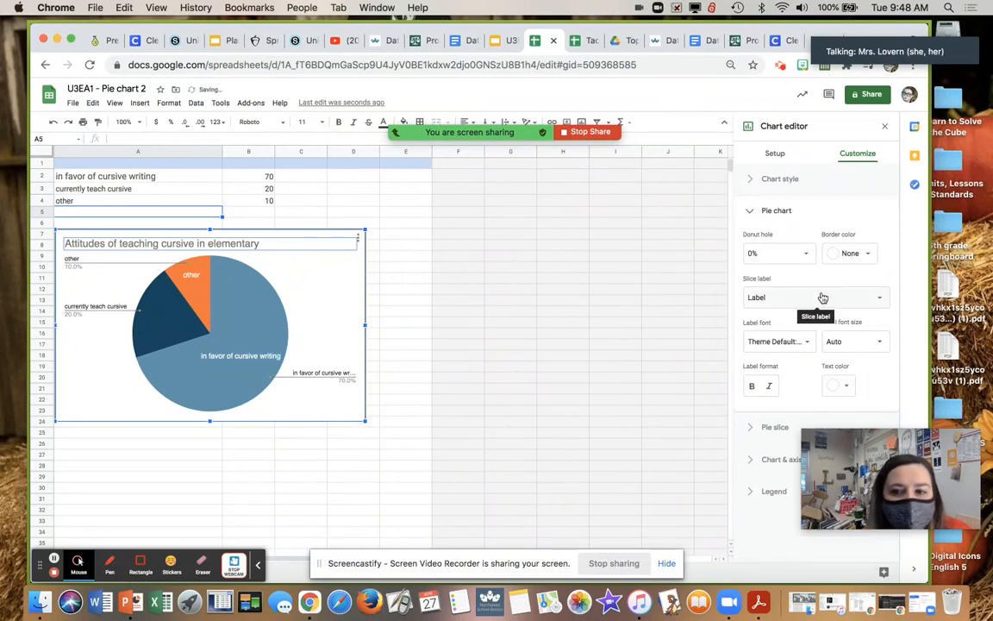
- Give the pie chart a 25% donut hole
{"action": "left_click", "coordinate": [785, 252]}
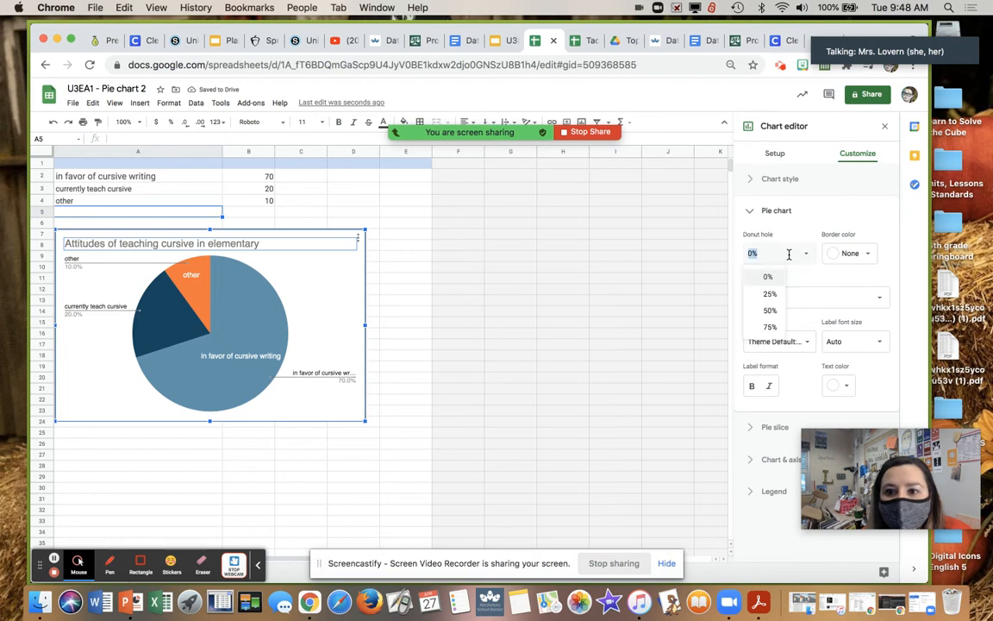
{"action": "left_click", "coordinate": [770, 295]}
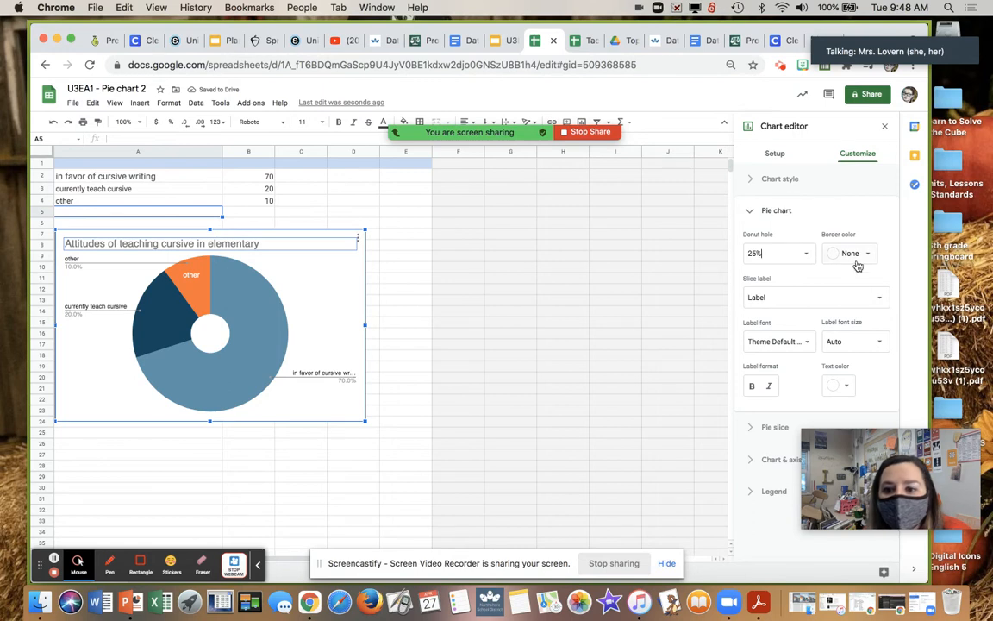
{"action": "left_click", "coordinate": [774, 436]}
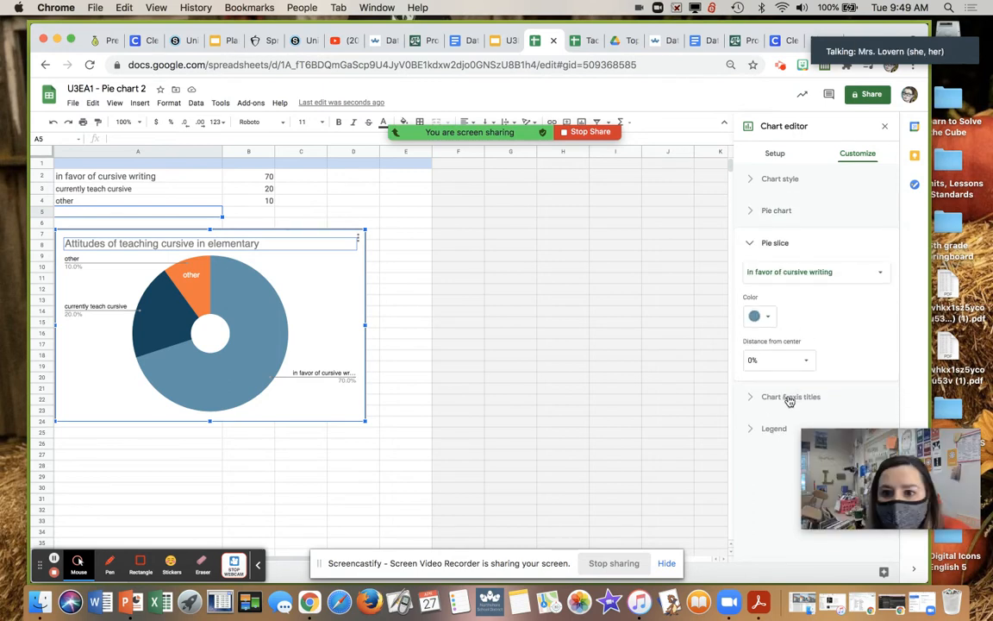
{"action": "left_click", "coordinate": [788, 399]}
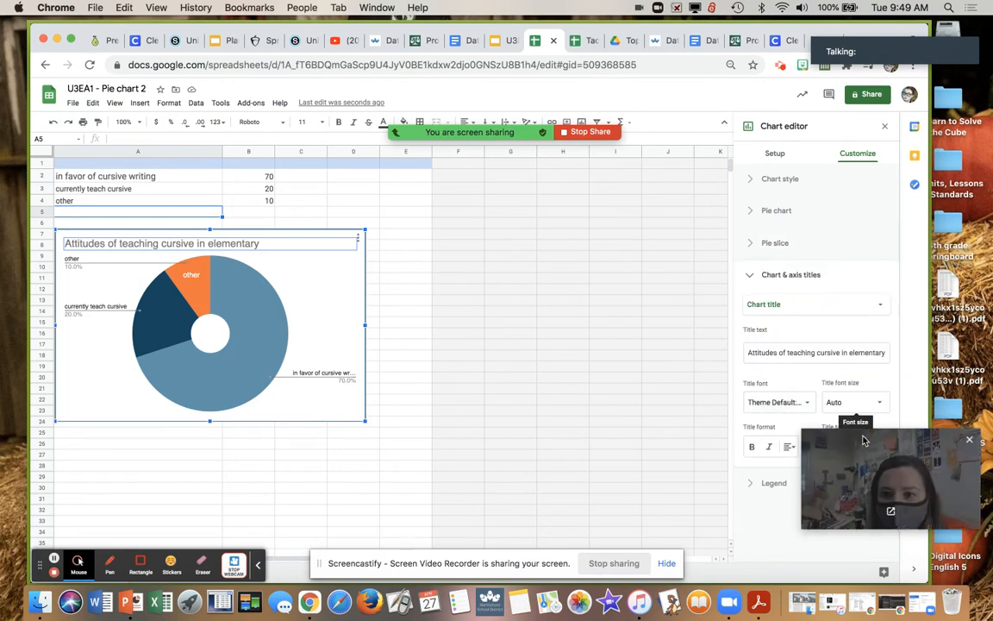
- Turn on the 3D style for the pie chart
{"action": "left_click_drag", "start_coordinate": [906, 441], "coordinate": [909, 87]}
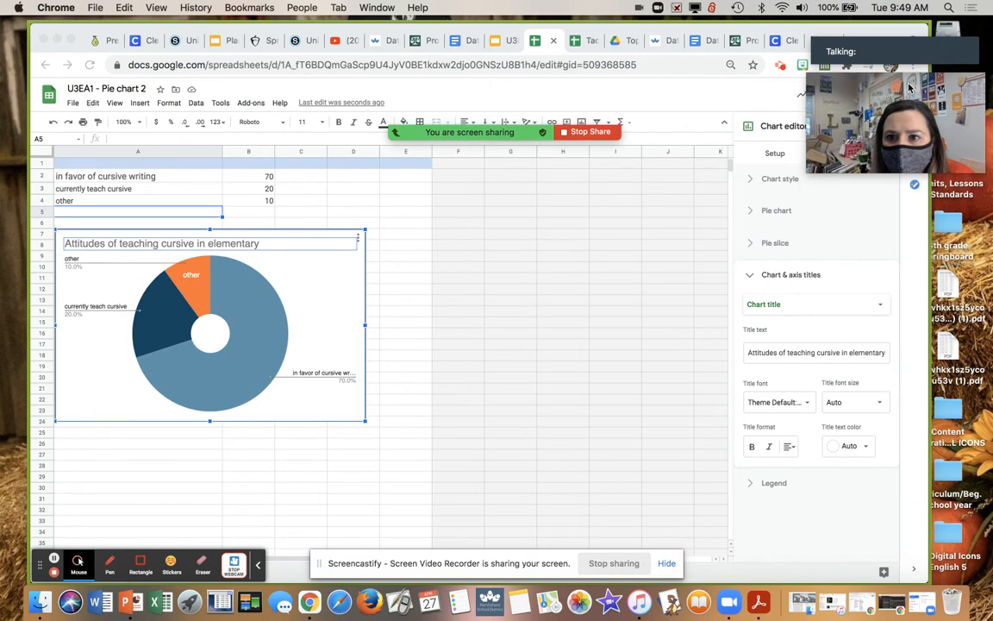
{"action": "left_click", "coordinate": [761, 179]}
{"action": "left_click", "coordinate": [774, 181]}
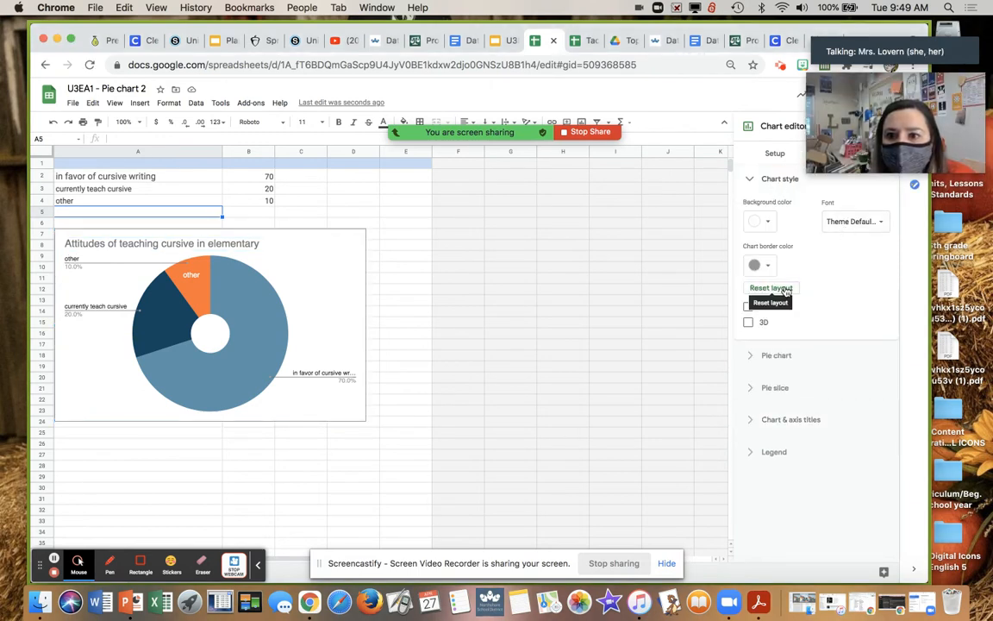
{"action": "left_click", "coordinate": [747, 322]}
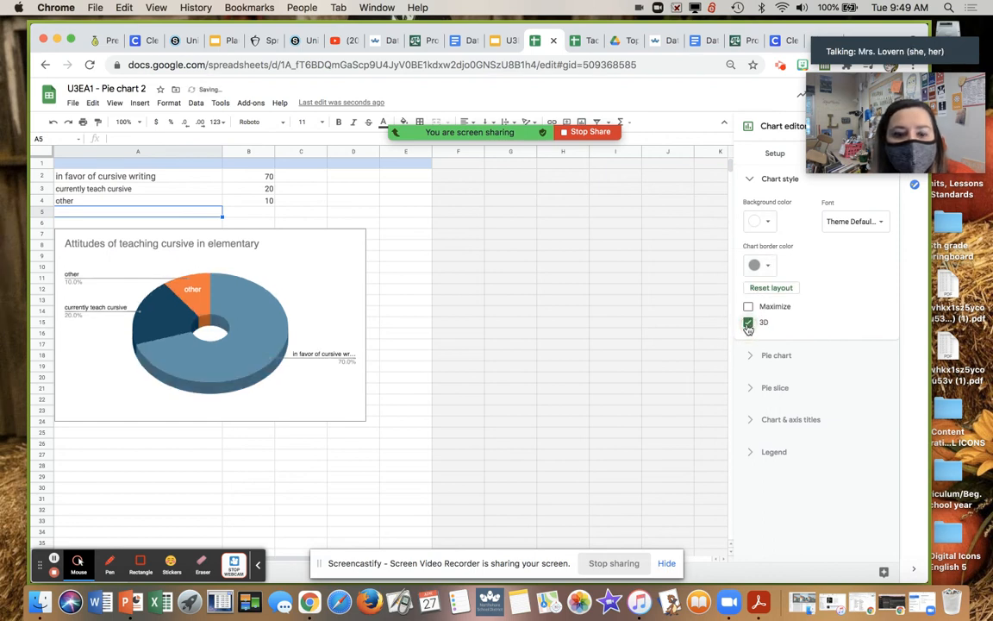
- Try the maximized layout on the pie chart, with and without the 3D style
{"action": "left_click", "coordinate": [748, 307]}
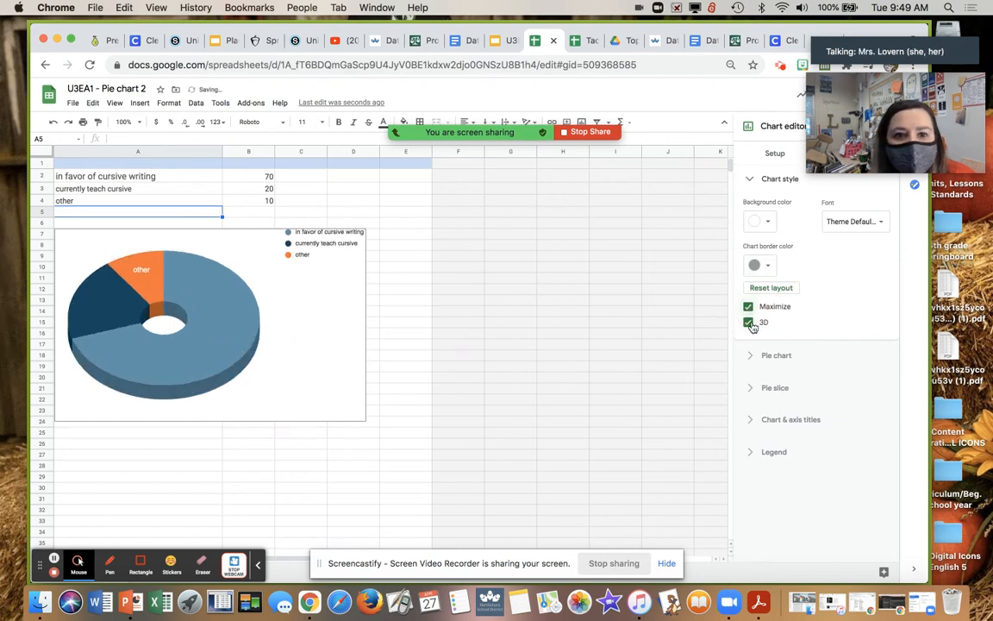
{"action": "left_click", "coordinate": [748, 322]}
{"action": "left_click", "coordinate": [748, 307]}
{"action": "left_click", "coordinate": [749, 323]}
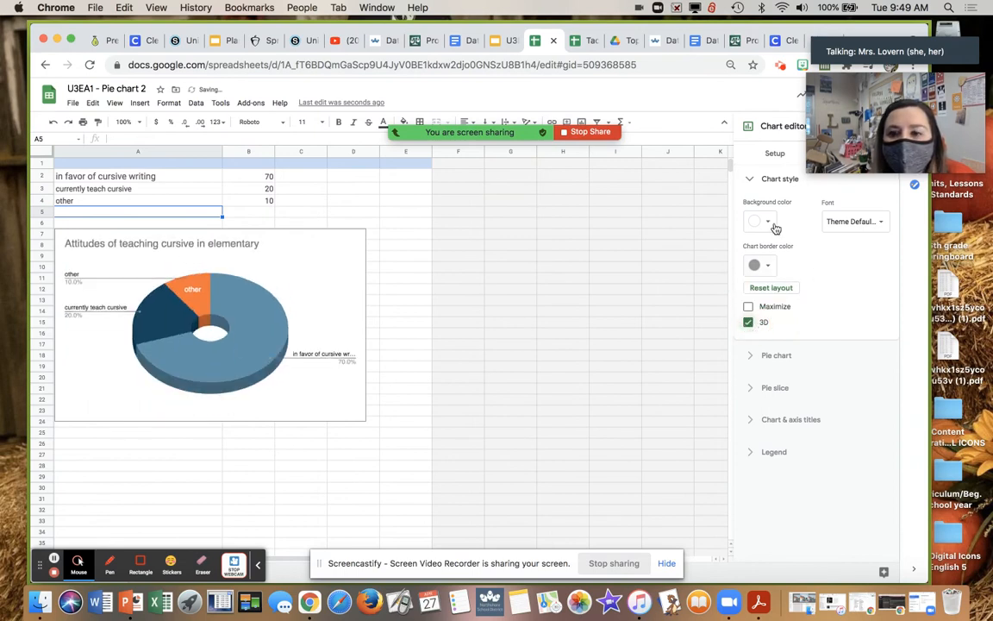
- Set the pie chart's overall font to Narrow and look through the legend, title and slice settings
{"action": "left_click", "coordinate": [868, 222]}
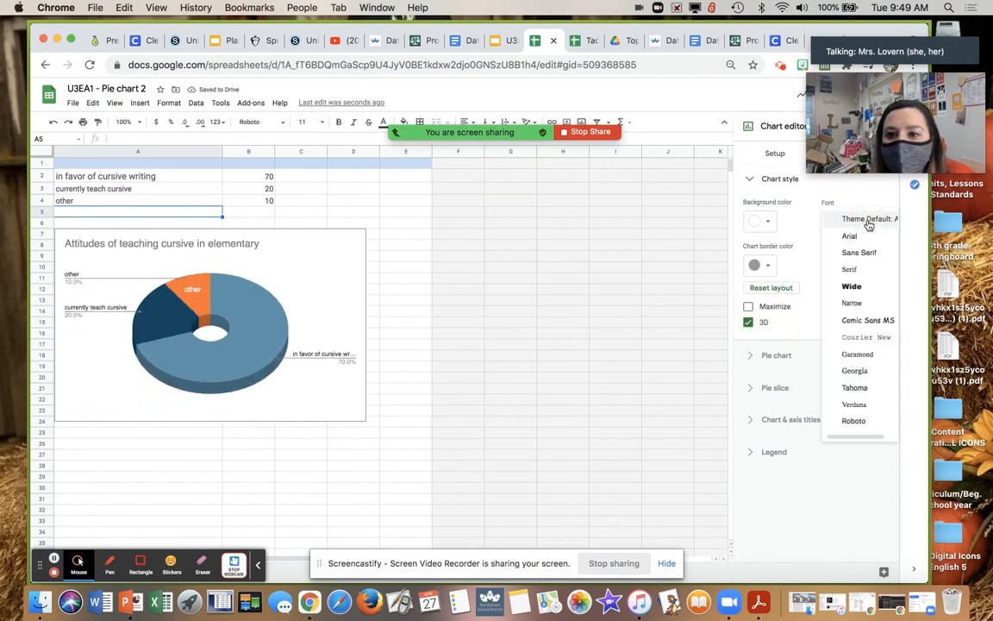
{"action": "left_click", "coordinate": [862, 302]}
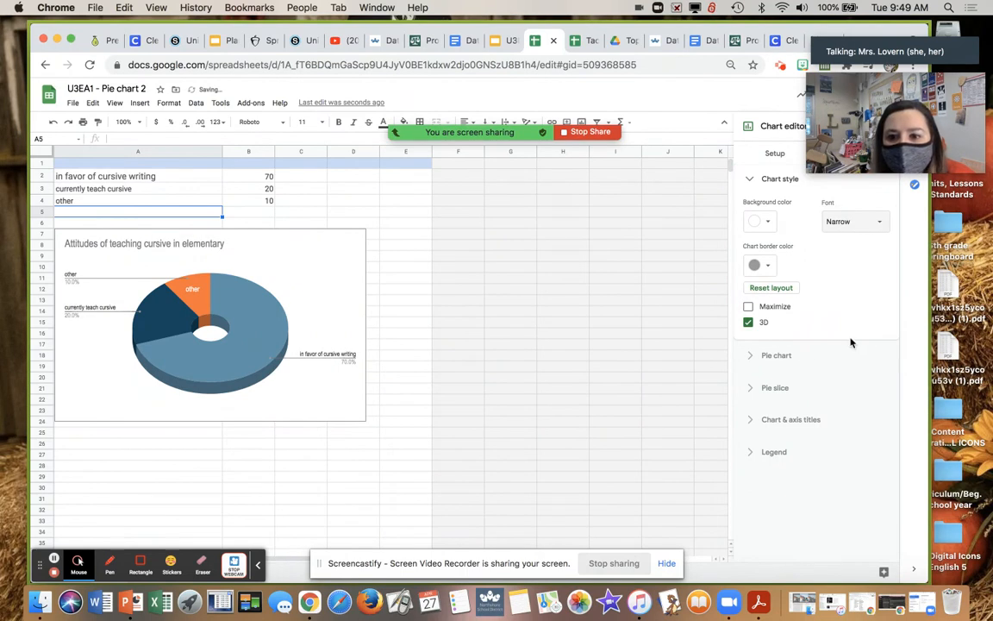
{"action": "left_click", "coordinate": [771, 451]}
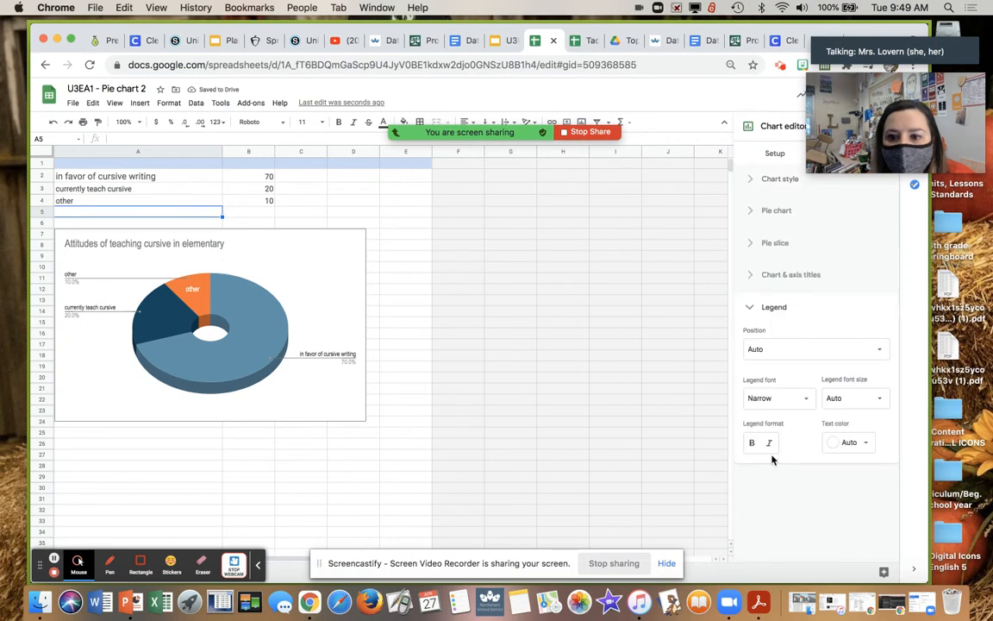
{"action": "left_click", "coordinate": [791, 276]}
{"action": "left_click", "coordinate": [785, 246]}
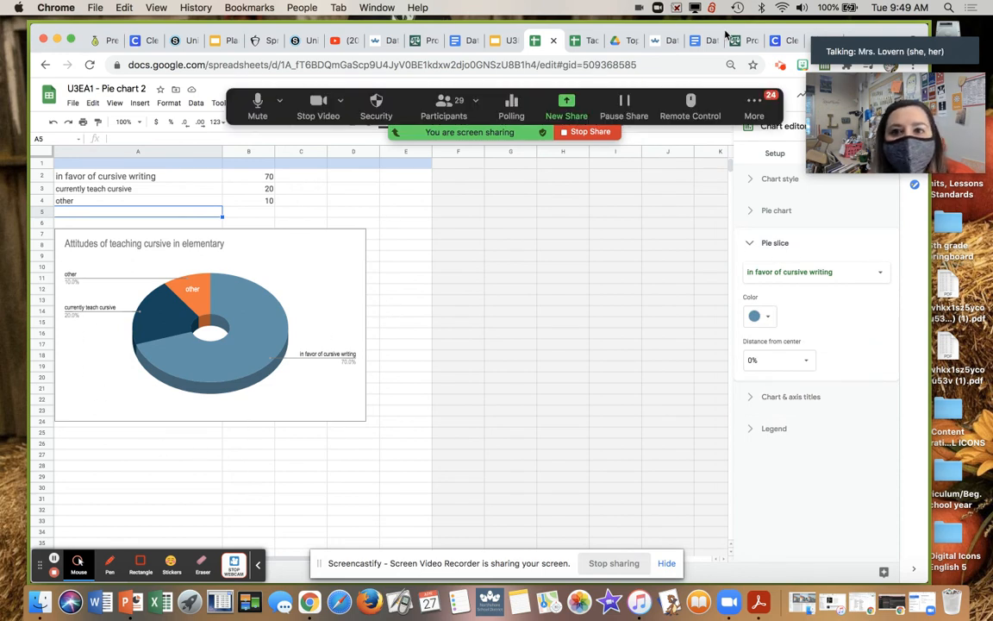
- Switch to the U3EA1 presentation and update the linked pie chart on slide 2 from its spreadsheet
{"action": "left_click", "coordinate": [498, 41]}
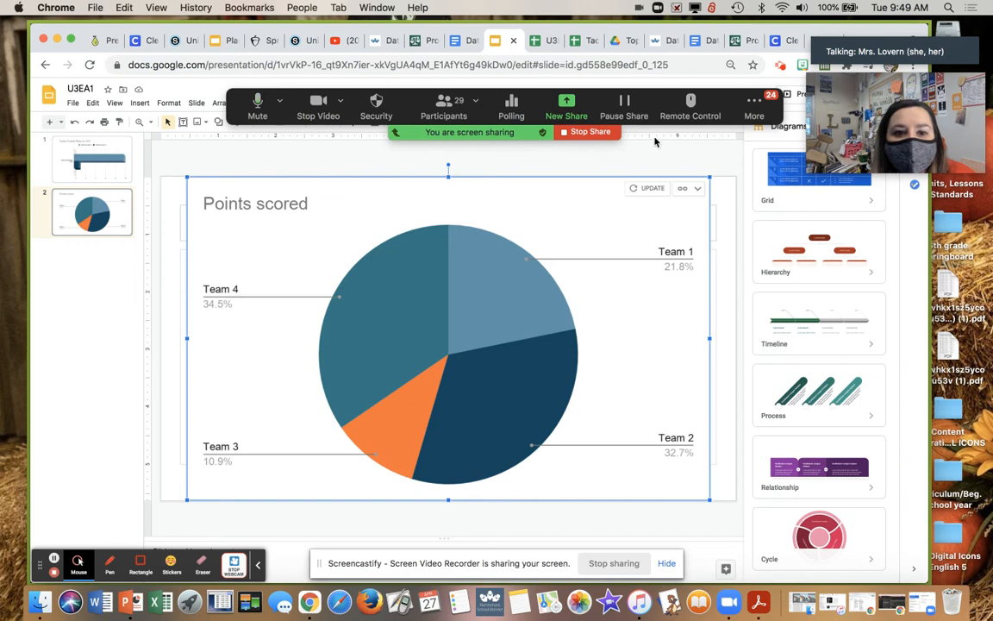
{"action": "left_click", "coordinate": [648, 189]}
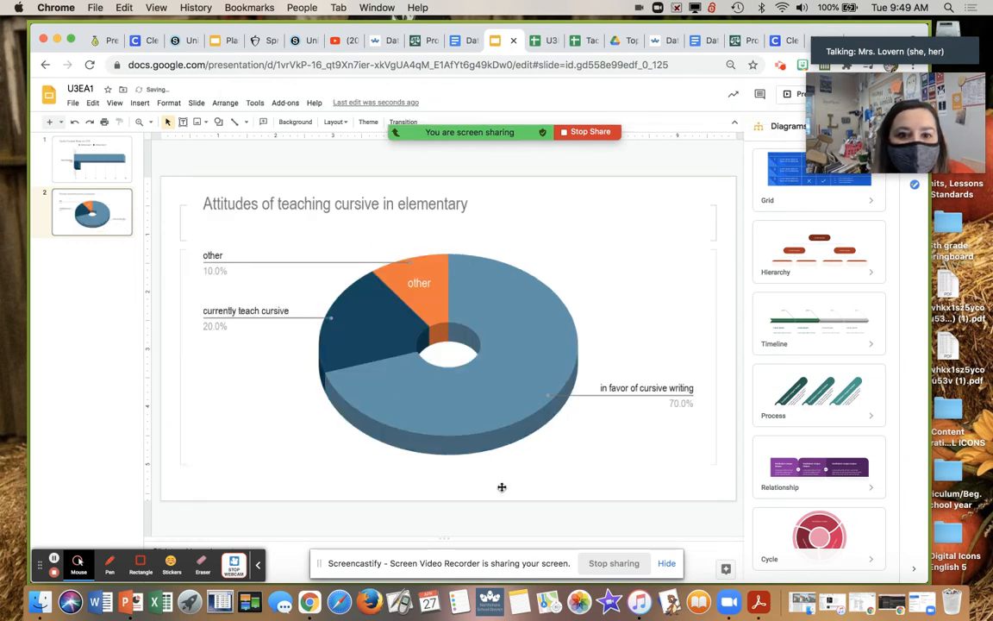
- Review the Tackle Football bar chart slide and both charts' source spreadsheets, and return to the pie chart slide
{"action": "left_click", "coordinate": [76, 162]}
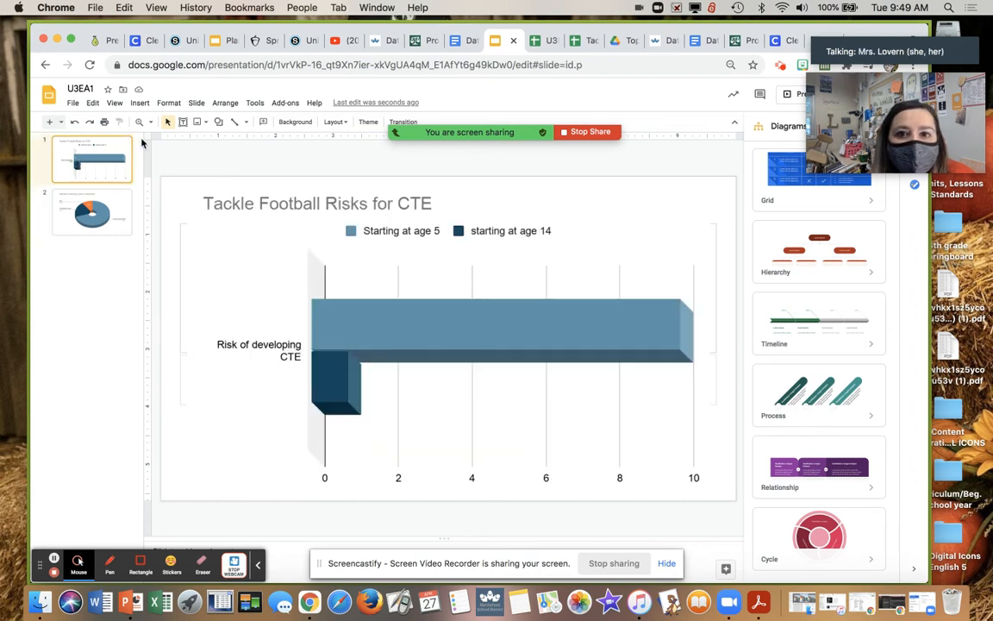
{"action": "left_click", "coordinate": [587, 41]}
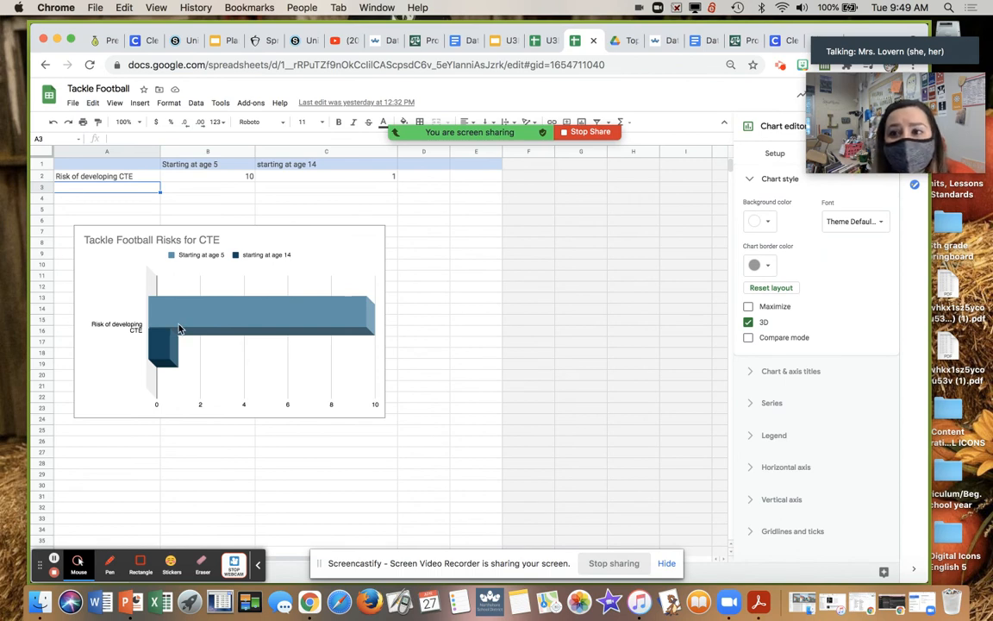
{"action": "left_click", "coordinate": [549, 43]}
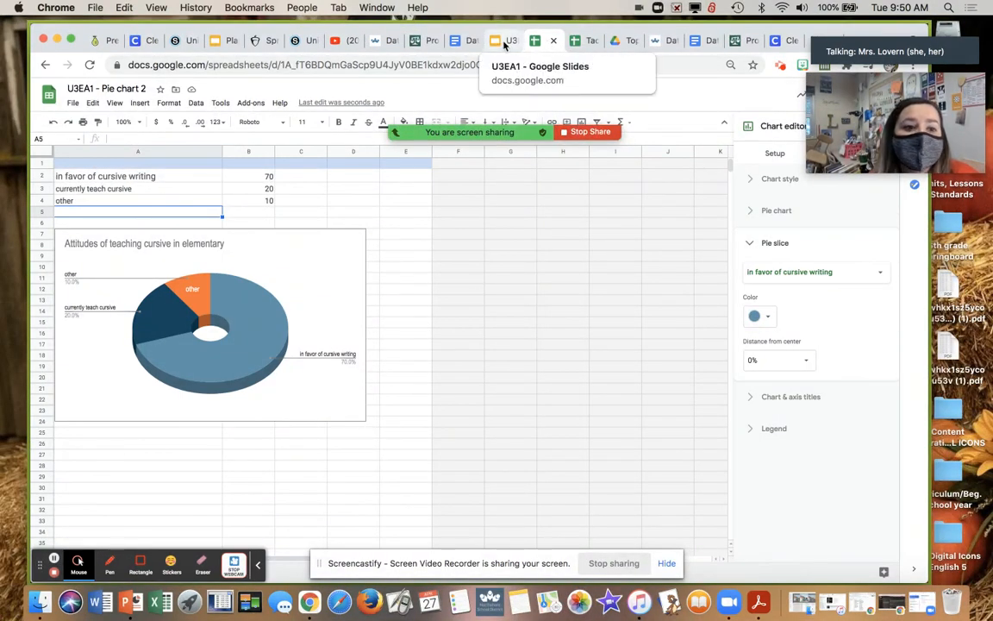
{"action": "left_click", "coordinate": [505, 45]}
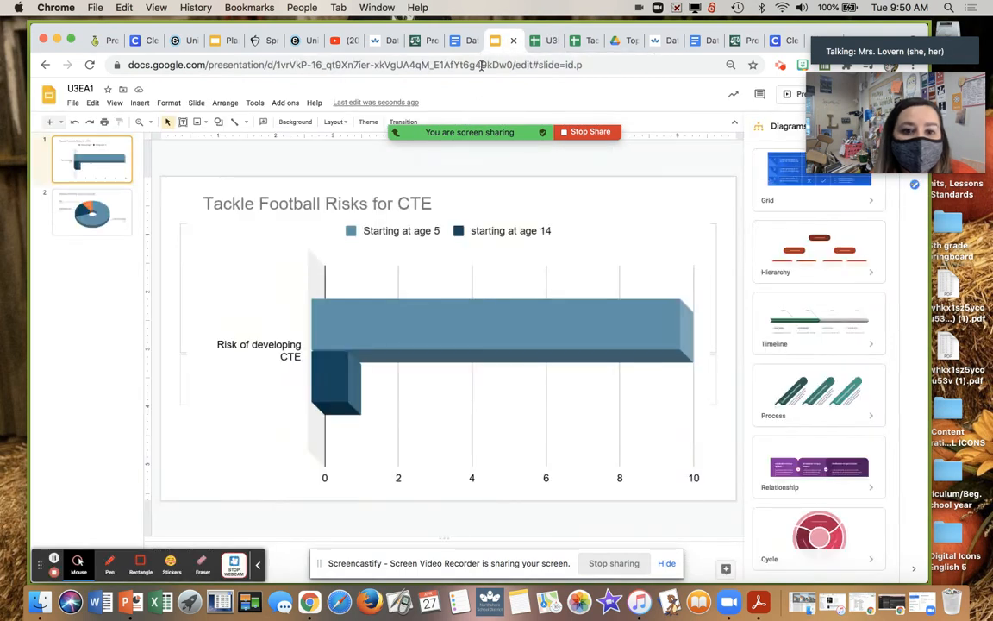
{"action": "left_click", "coordinate": [126, 216]}
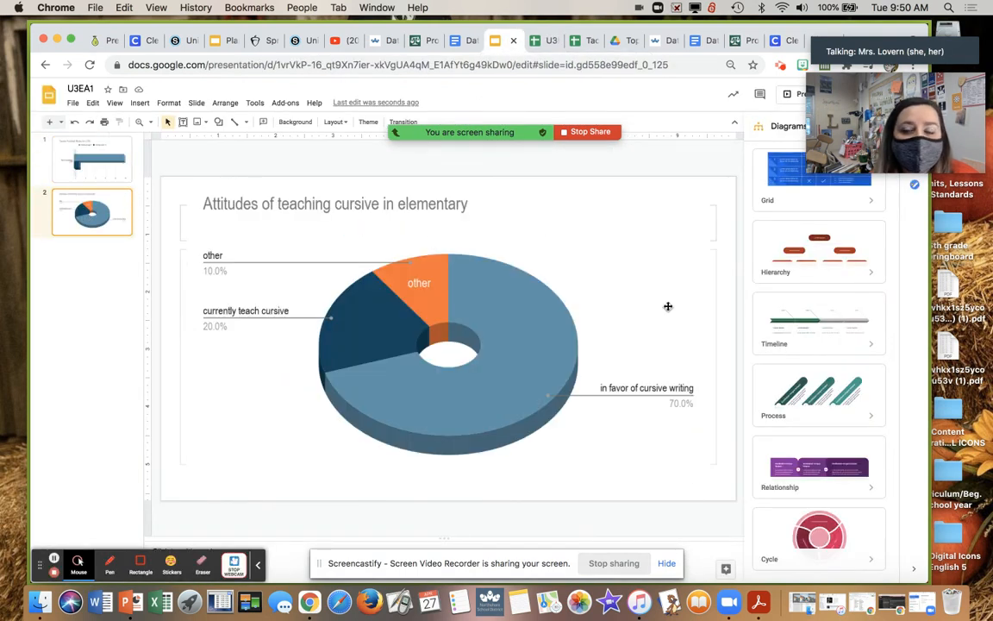
- Copy the MLA 8 citation of the ProQuest article "Cursive Writing Back on Legislative Docket"
{"action": "left_click", "coordinate": [735, 40]}
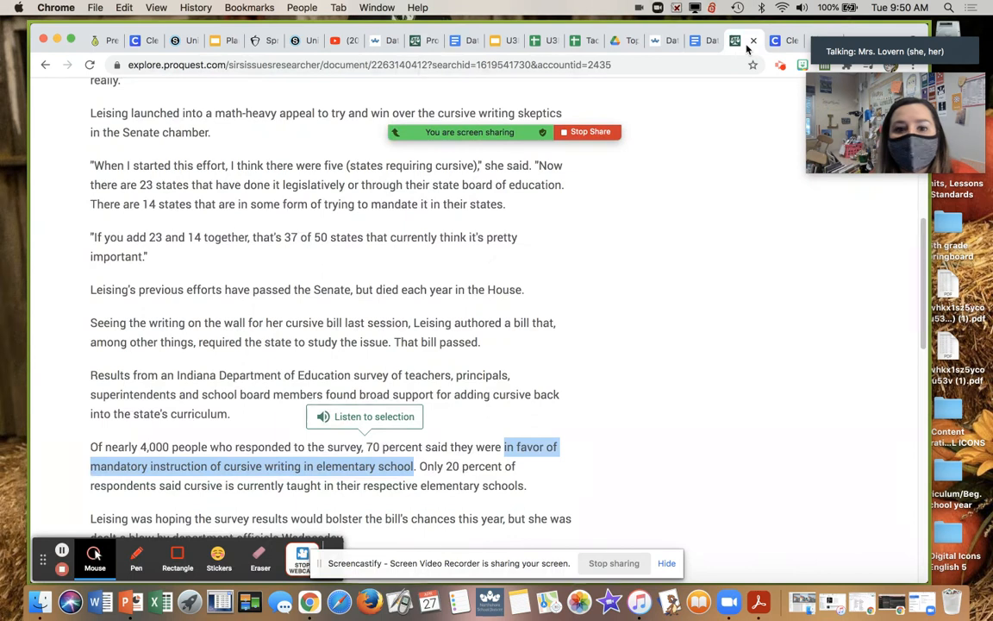
{"action": "scroll", "coordinate": [635, 336], "scroll_direction": "up", "scroll_amount": 10}
{"action": "scroll", "coordinate": [636, 336], "scroll_direction": "down", "scroll_amount": 1}
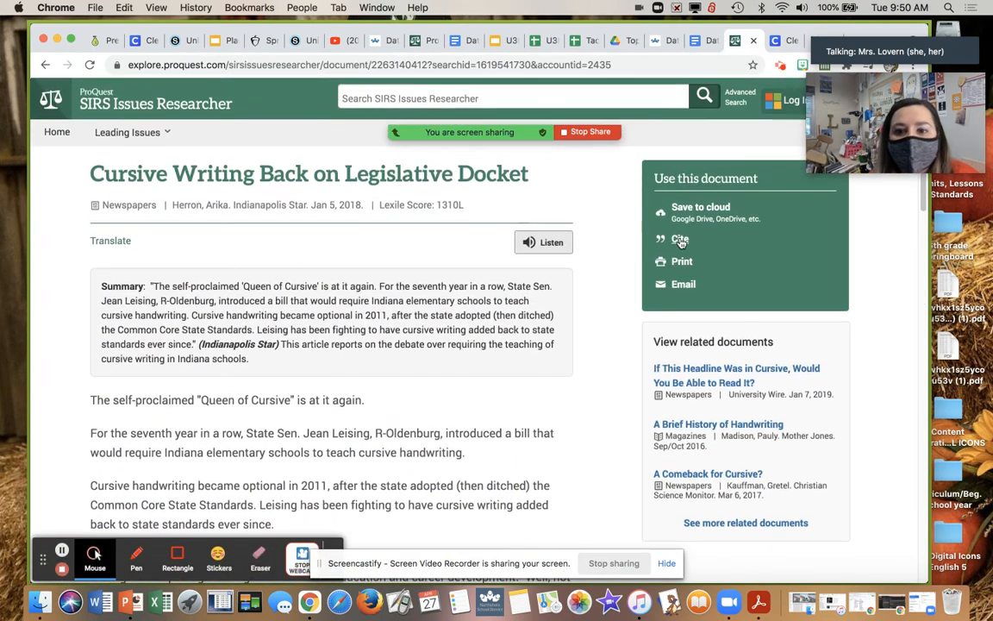
{"action": "left_click", "coordinate": [677, 238]}
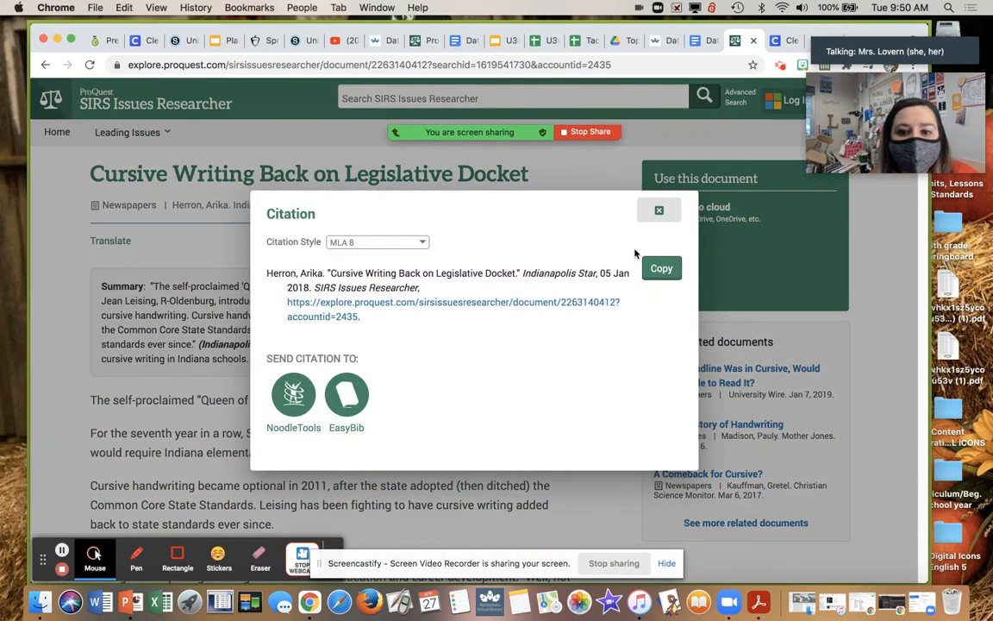
- Add a text box with the copied article citation in the lower-left corner of the pie chart slide in U3EA1
{"action": "left_click", "coordinate": [507, 43]}
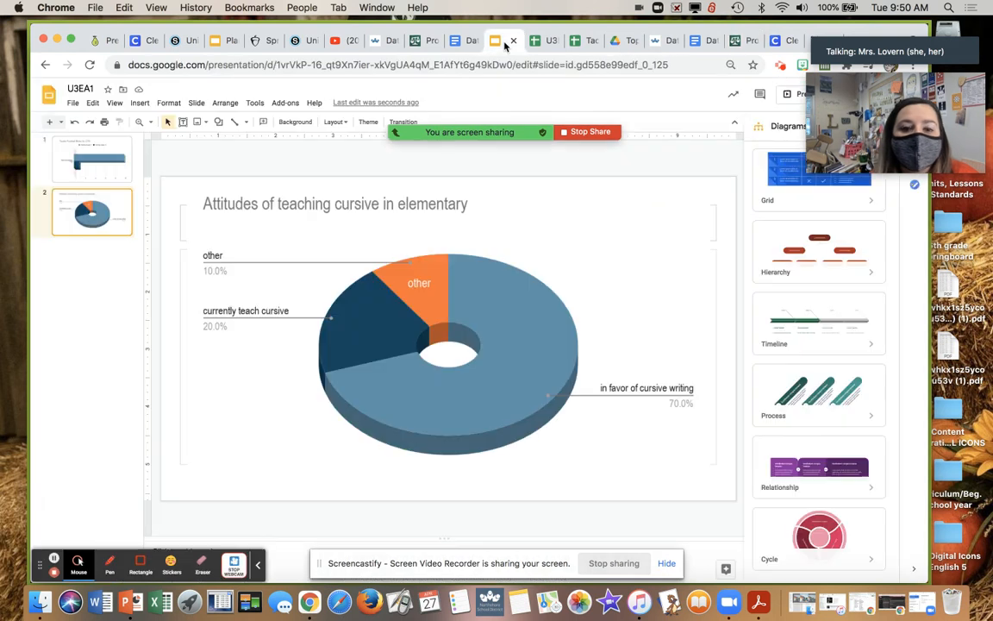
{"action": "left_click", "coordinate": [182, 121]}
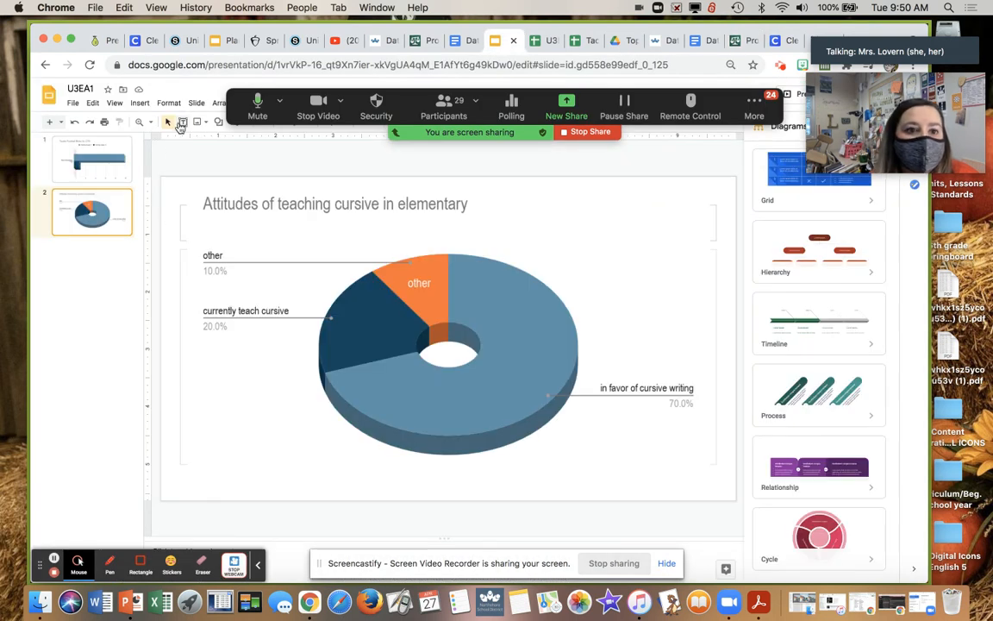
{"action": "mouse_move", "coordinate": [186, 435]}
{"action": "left_mouse_down"}
{"action": "mouse_move", "coordinate": [323, 483]}
{"action": "mouse_move", "coordinate": [414, 485]}
{"action": "left_mouse_up"}
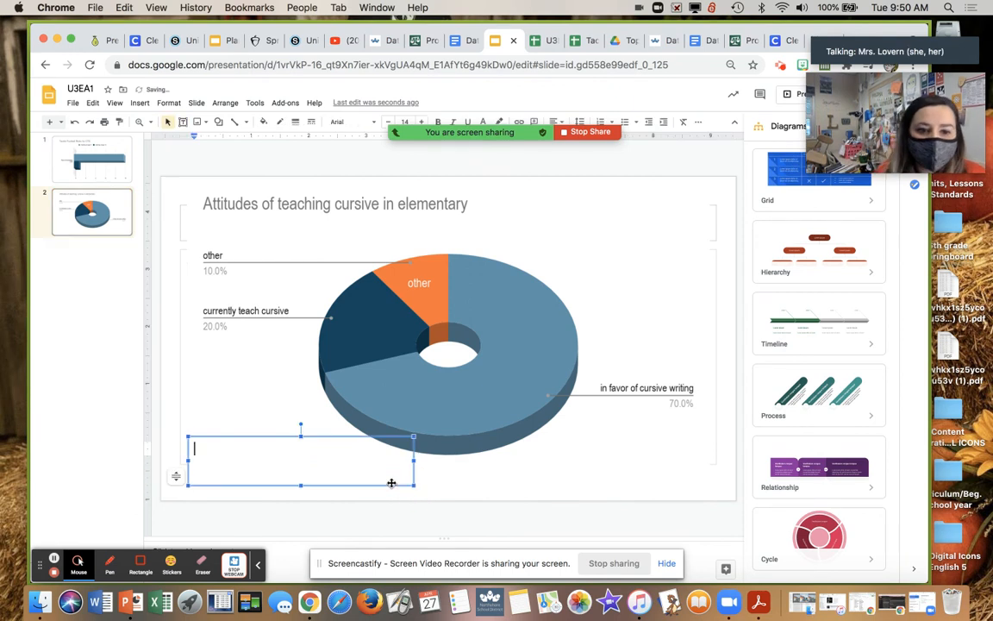
{"action": "key", "text": "super+v"}
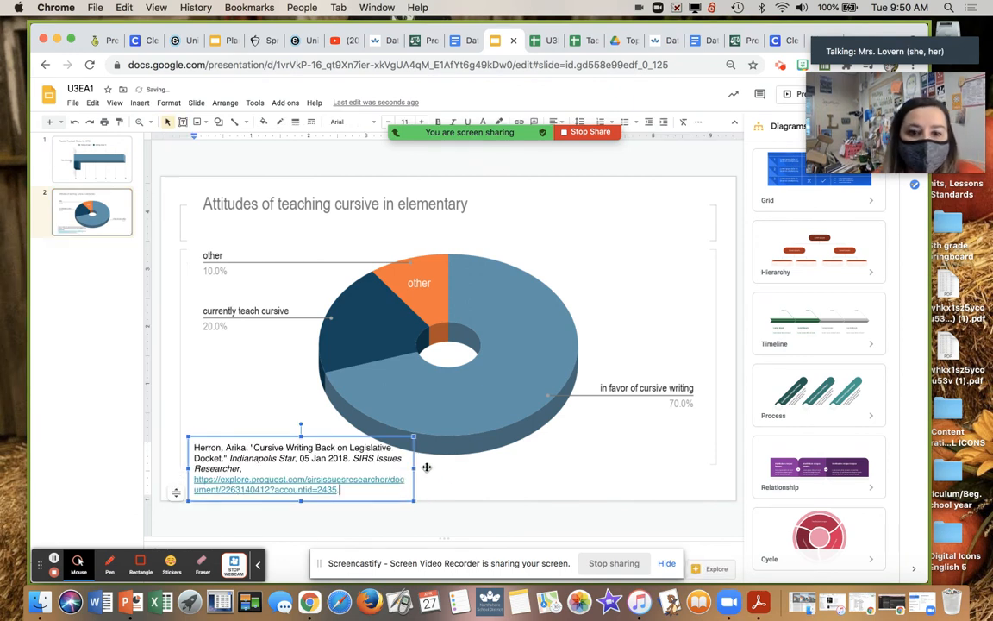
{"action": "left_click_drag", "start_coordinate": [348, 436], "coordinate": [324, 431]}
{"action": "left_click", "coordinate": [471, 522]}
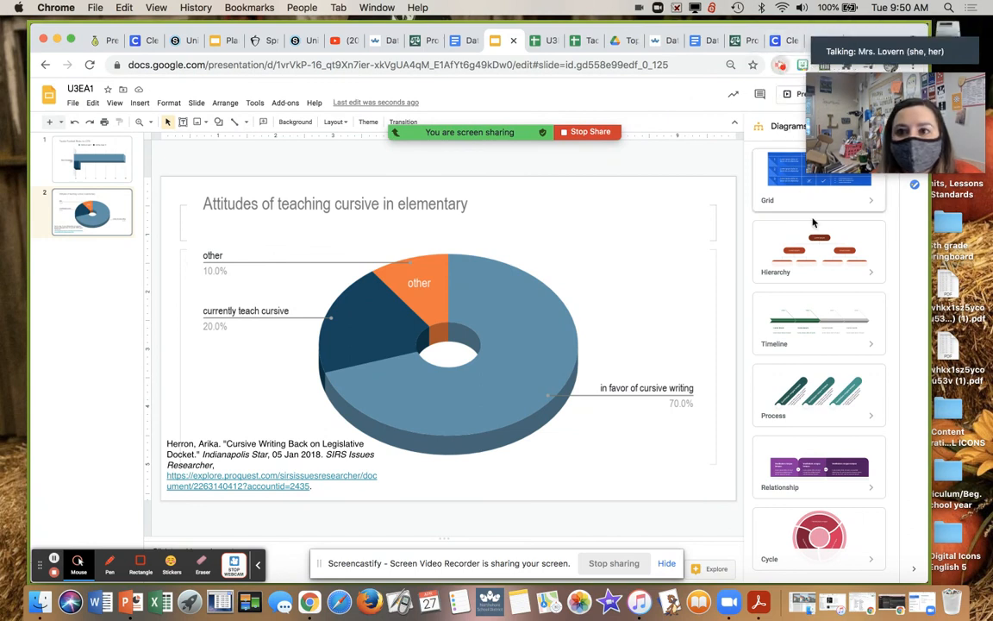
{"action": "left_click", "coordinate": [780, 65]}
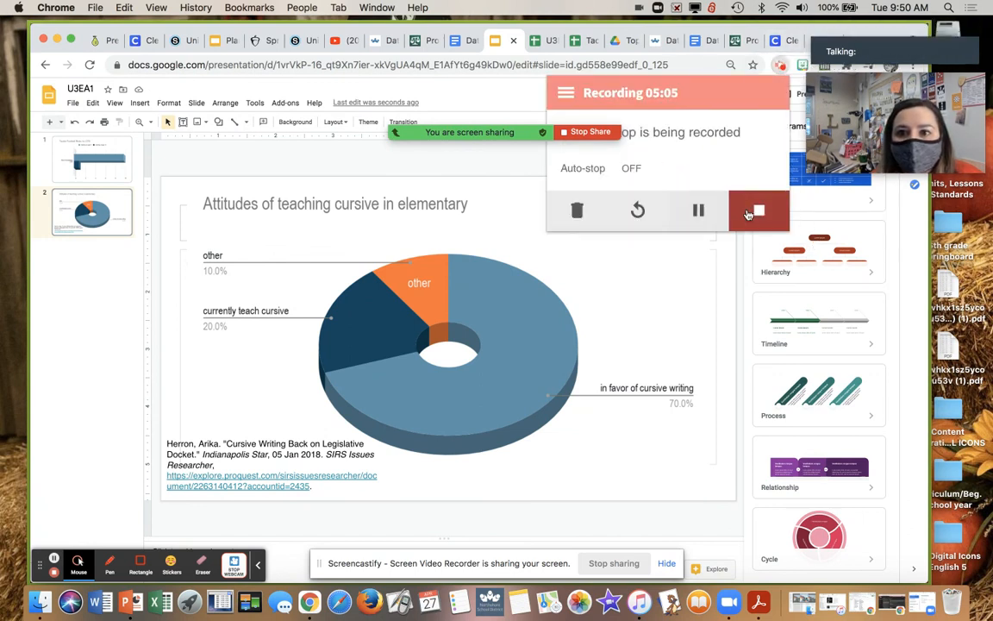